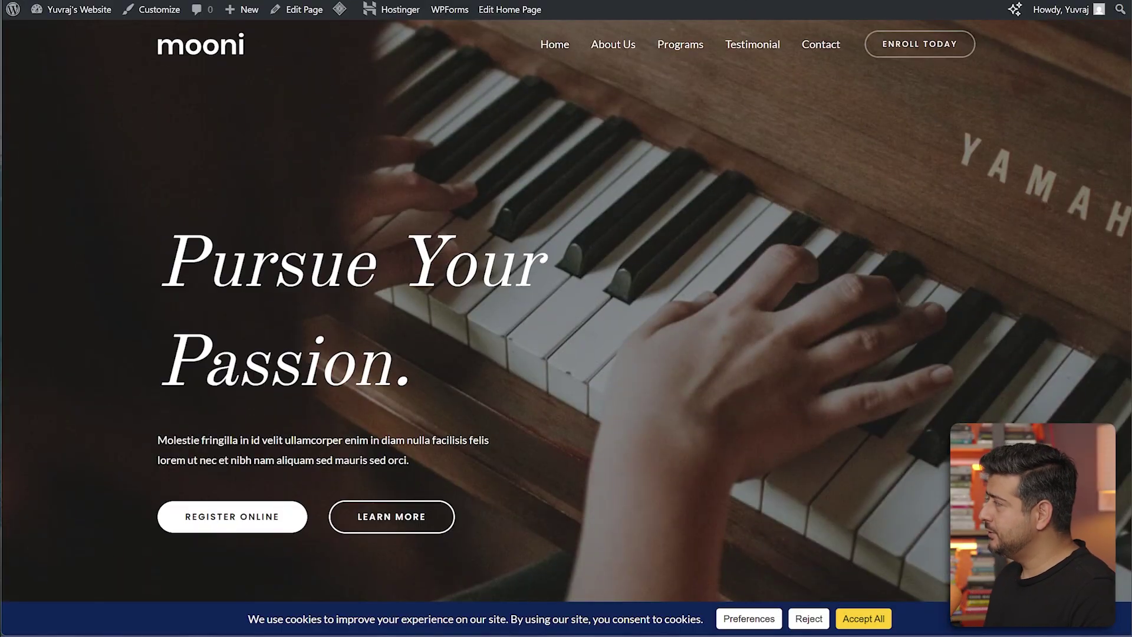
Step: Scroll through the mooni piano-school homepage to look it over
scroll(821, 222, "down", 5)
scroll(860, 226, "up", 5)
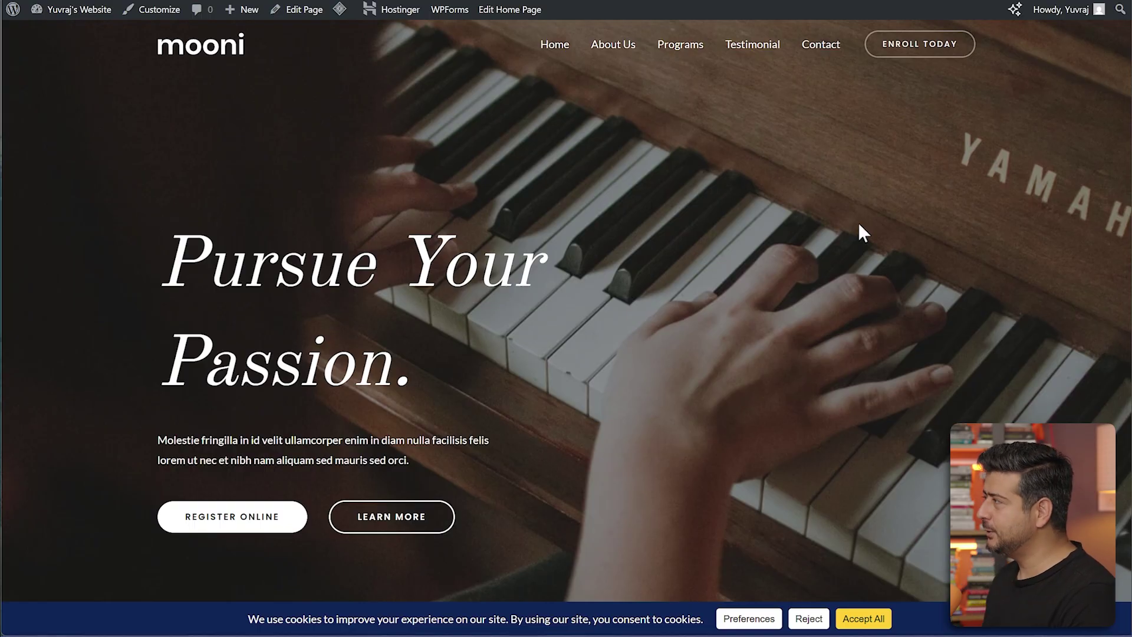
scroll(670, 294, "down", 8)
scroll(688, 294, "up", 7)
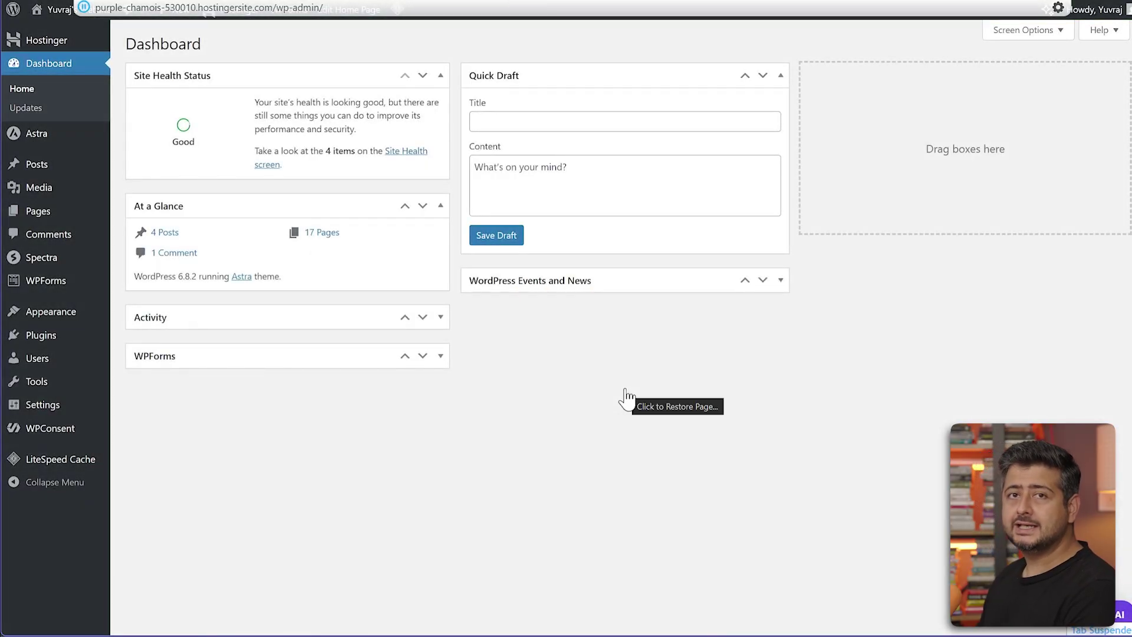
Step: Find 'easy digital downloads' under Add Plugin, then install and activate Easy Digital Downloads
left_click(626, 390)
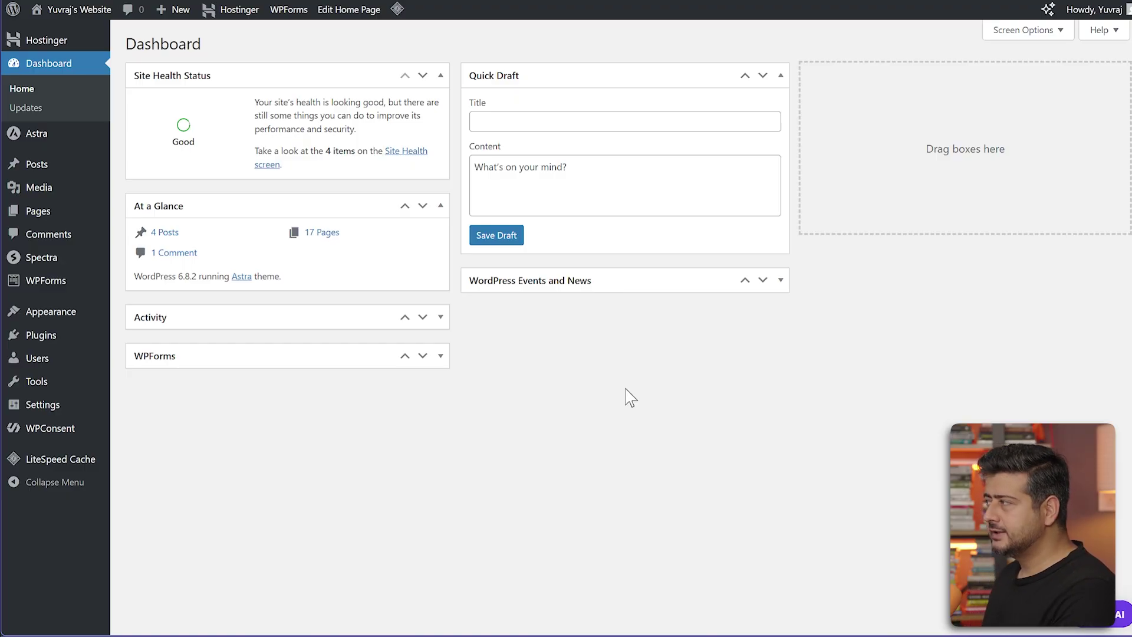
mouse_move(52, 337)
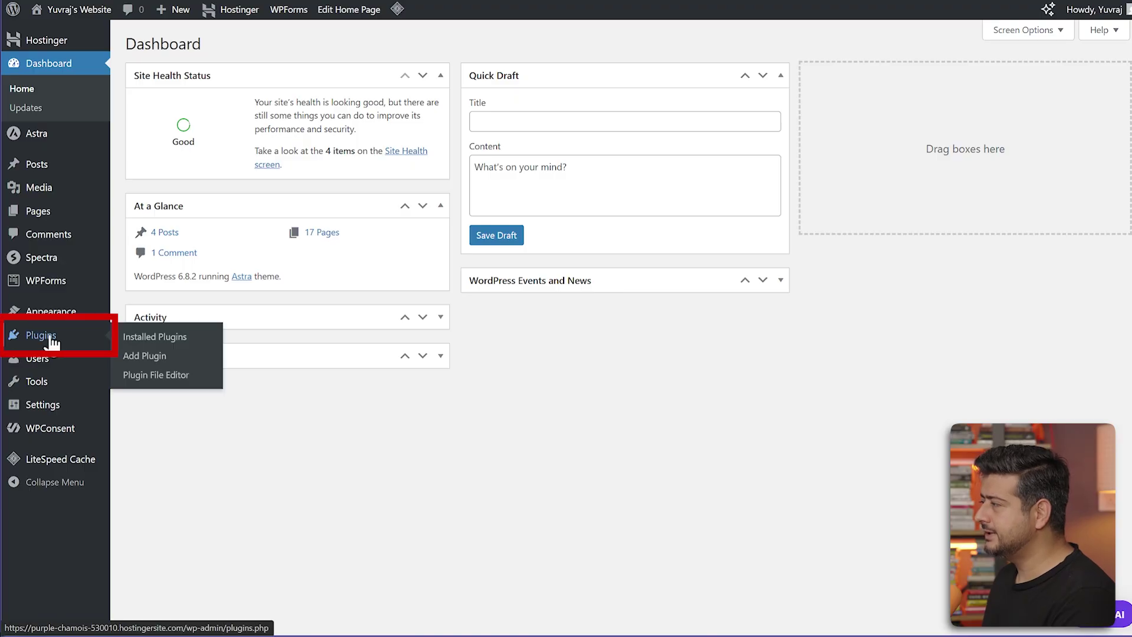
left_click(157, 354)
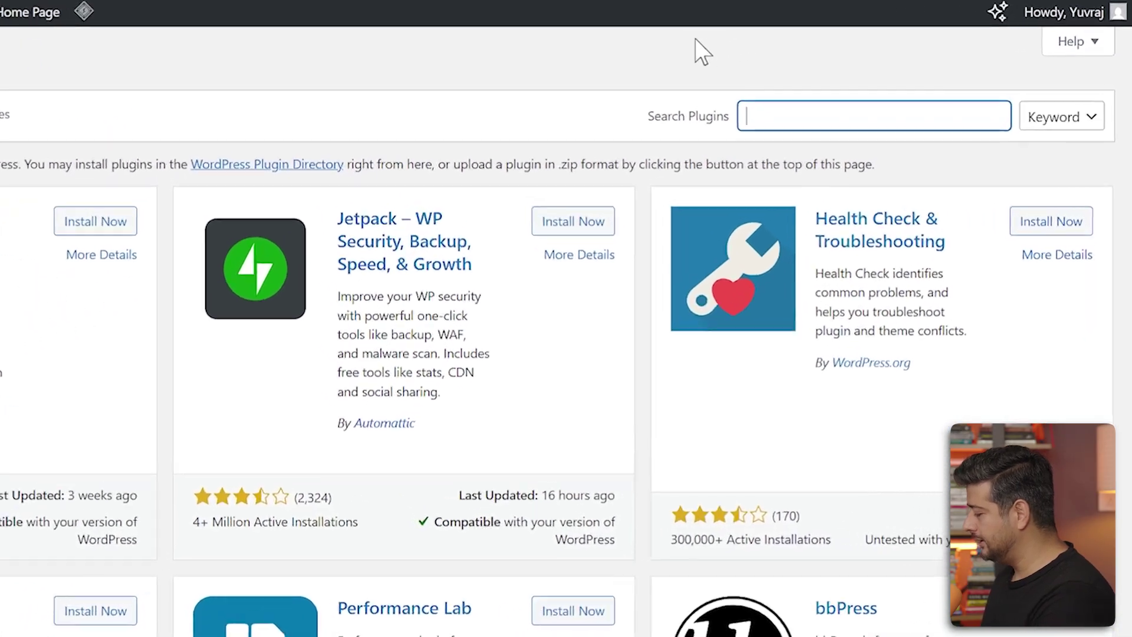
type("easy ")
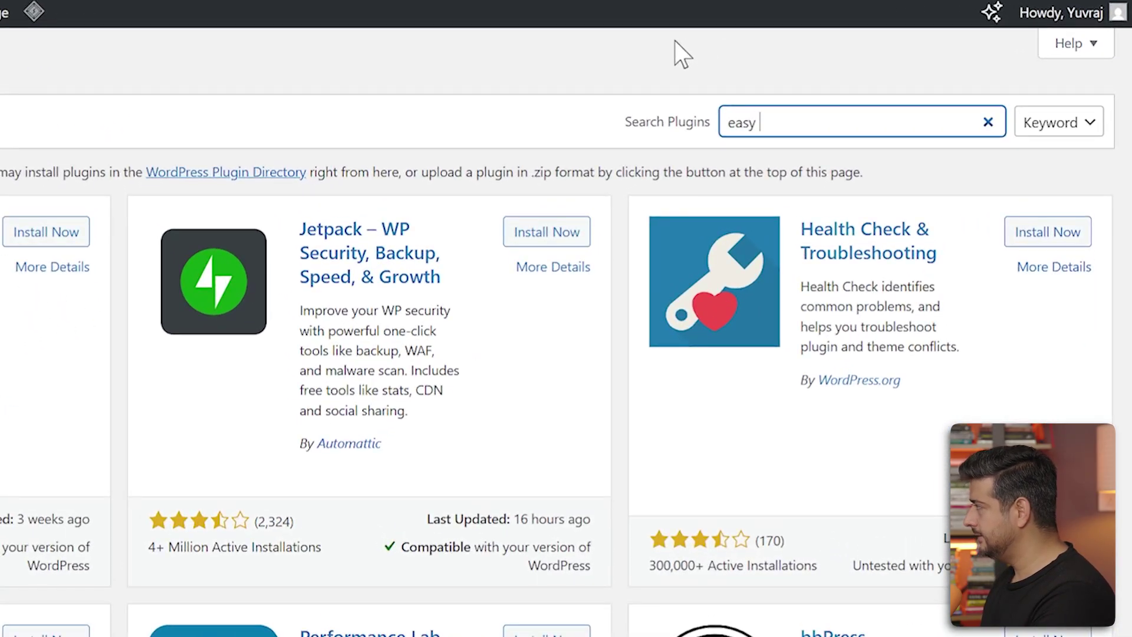
type("digital down")
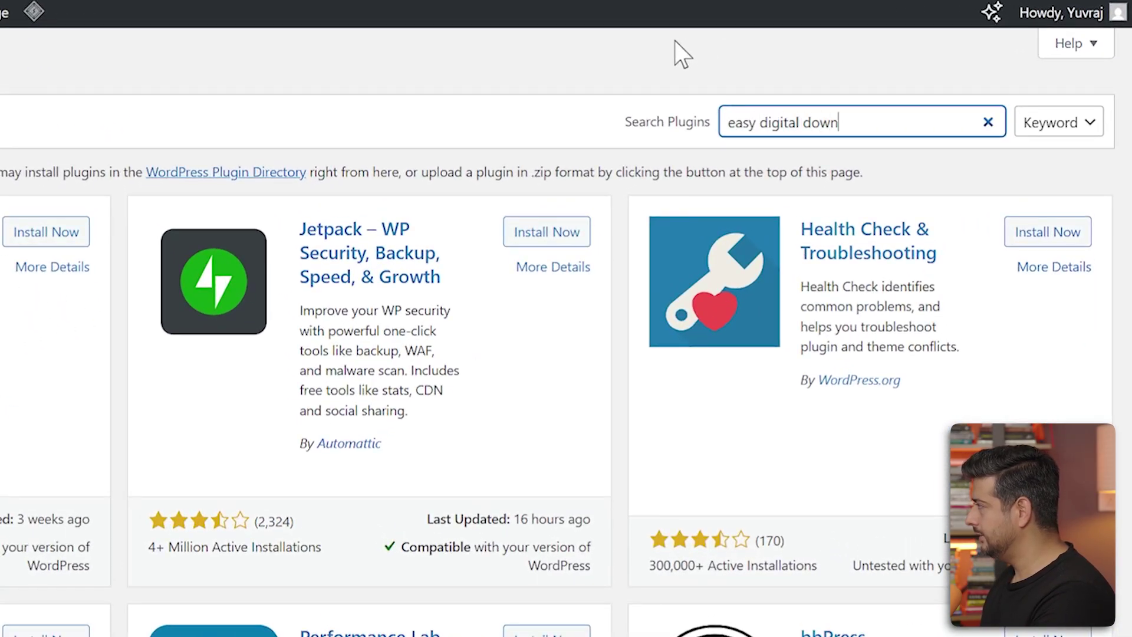
type("loads")
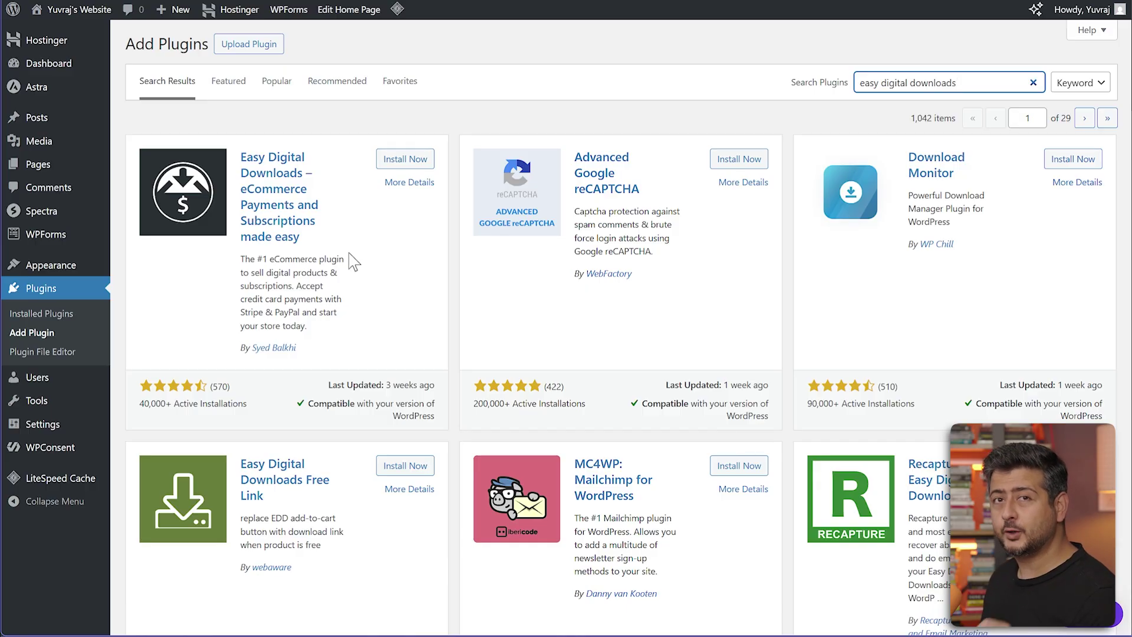
left_click(411, 159)
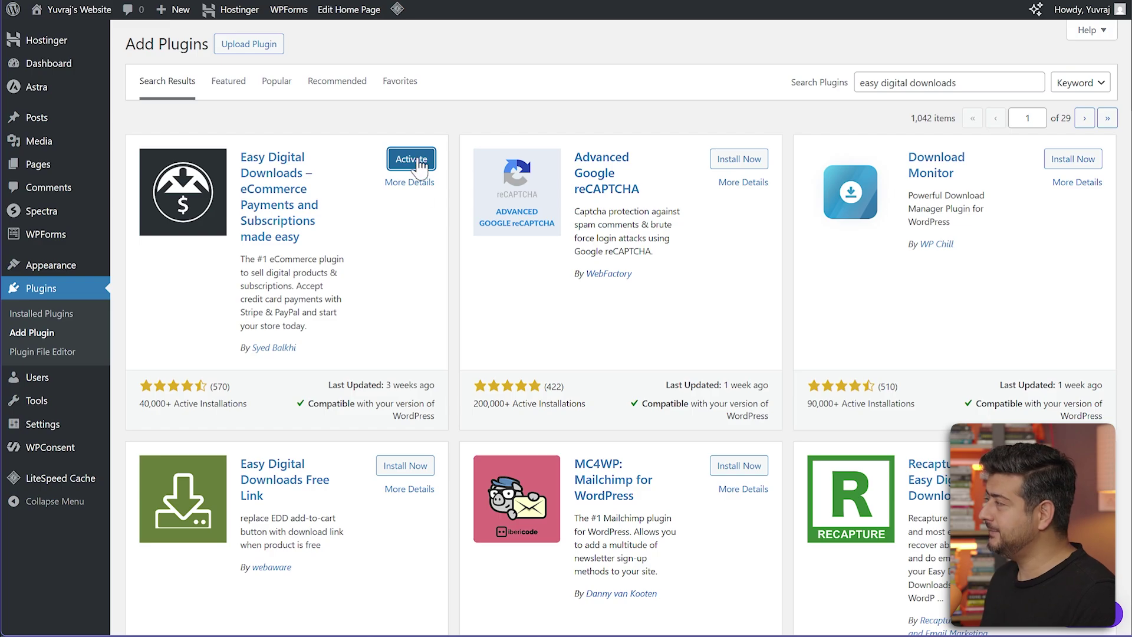
left_click(413, 161)
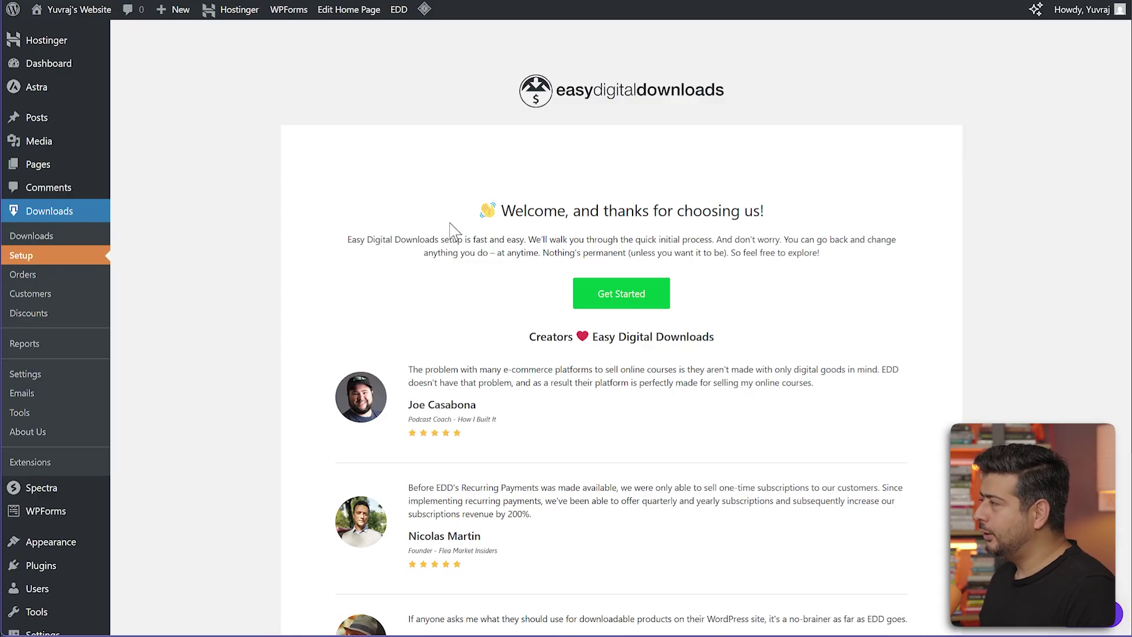
Step: Launch the Easy Digital Downloads setup wizard and bring the Business Info fields into view
left_click(619, 303)
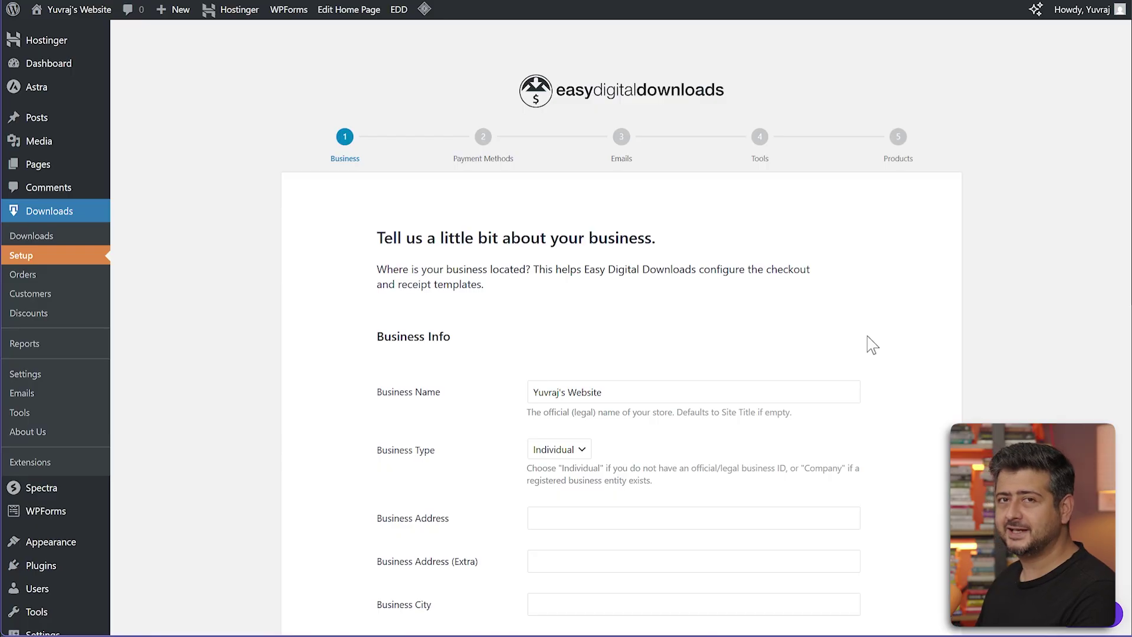
scroll(926, 327, "down", 1)
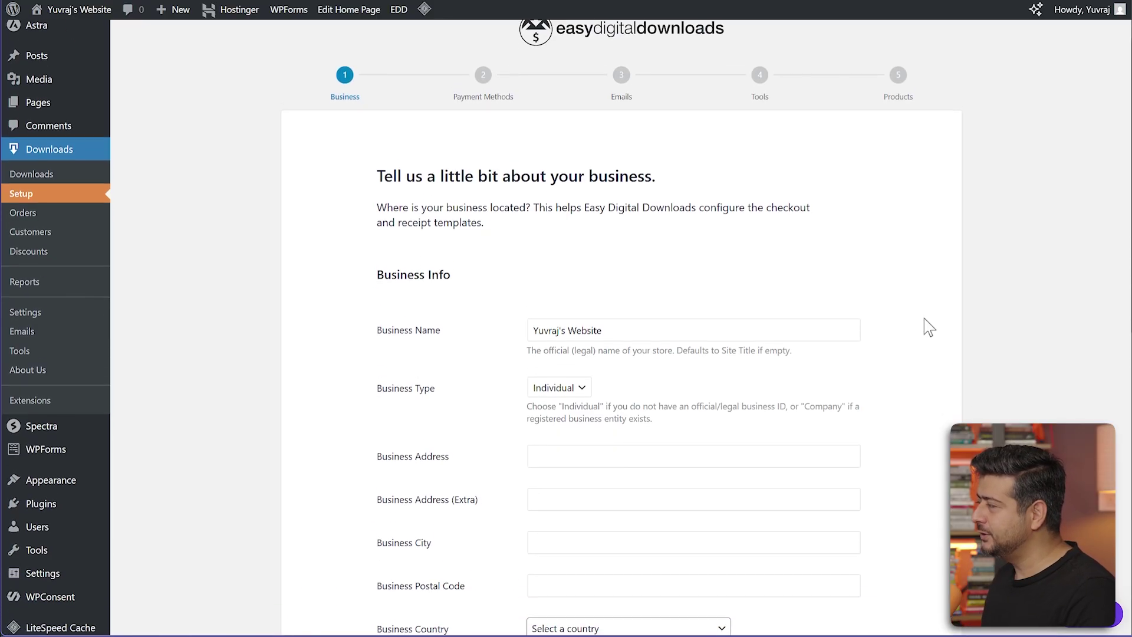
scroll(638, 331, "down", 2)
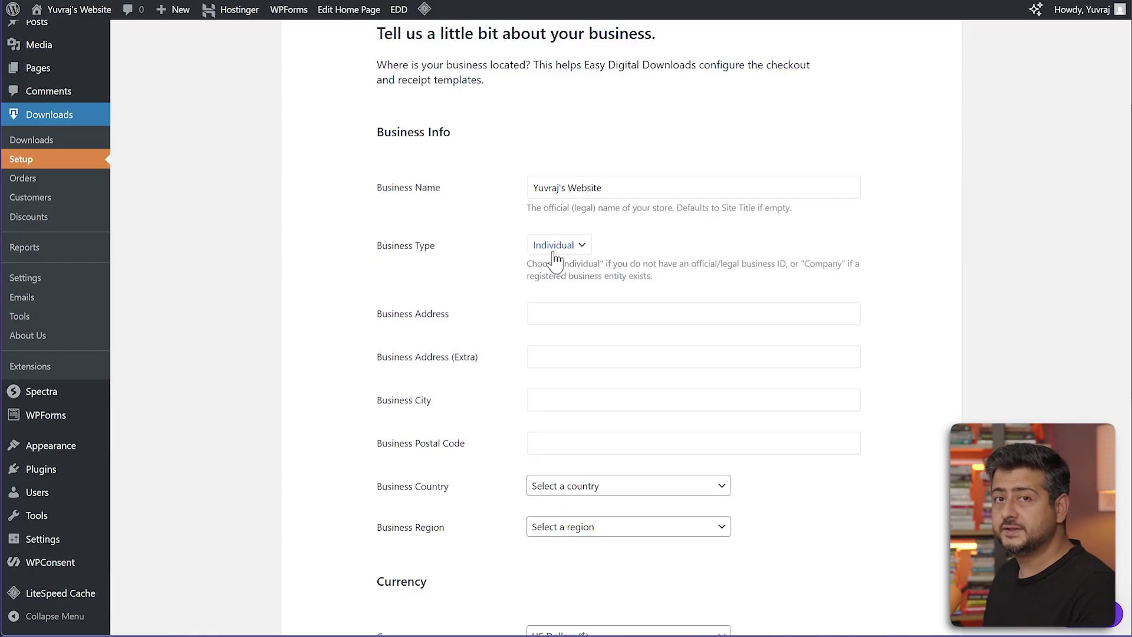
scroll(610, 275, "down", 1)
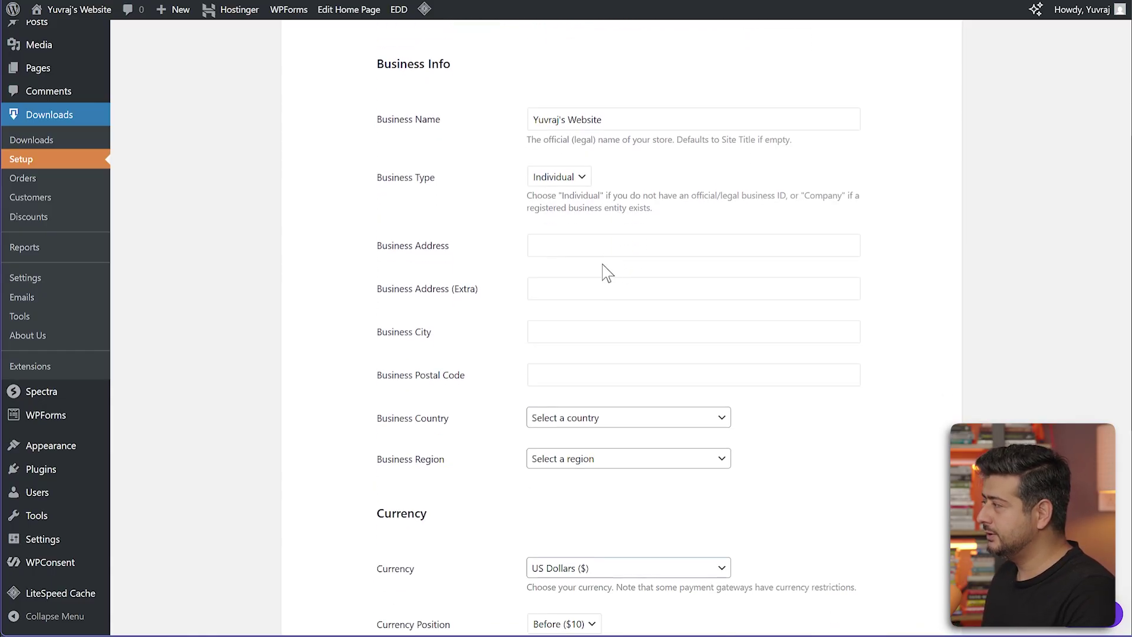
Step: Autofill the business address from the browser's saved address, keep US Dollars, and save
left_click(596, 249)
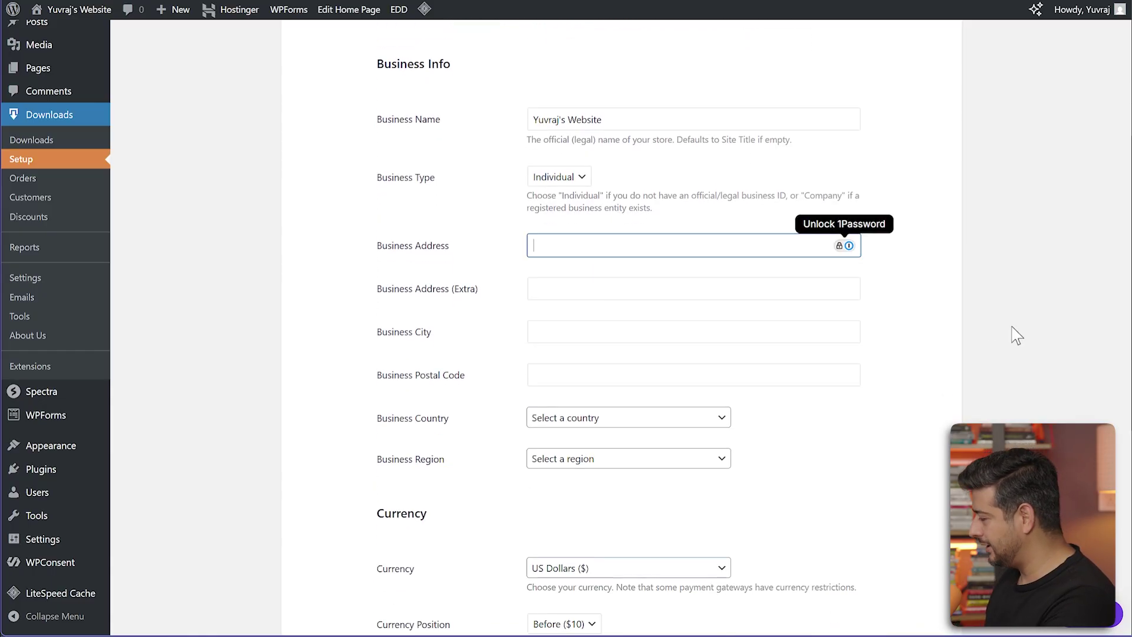
type("Oma")
key("Down")
key("Return")
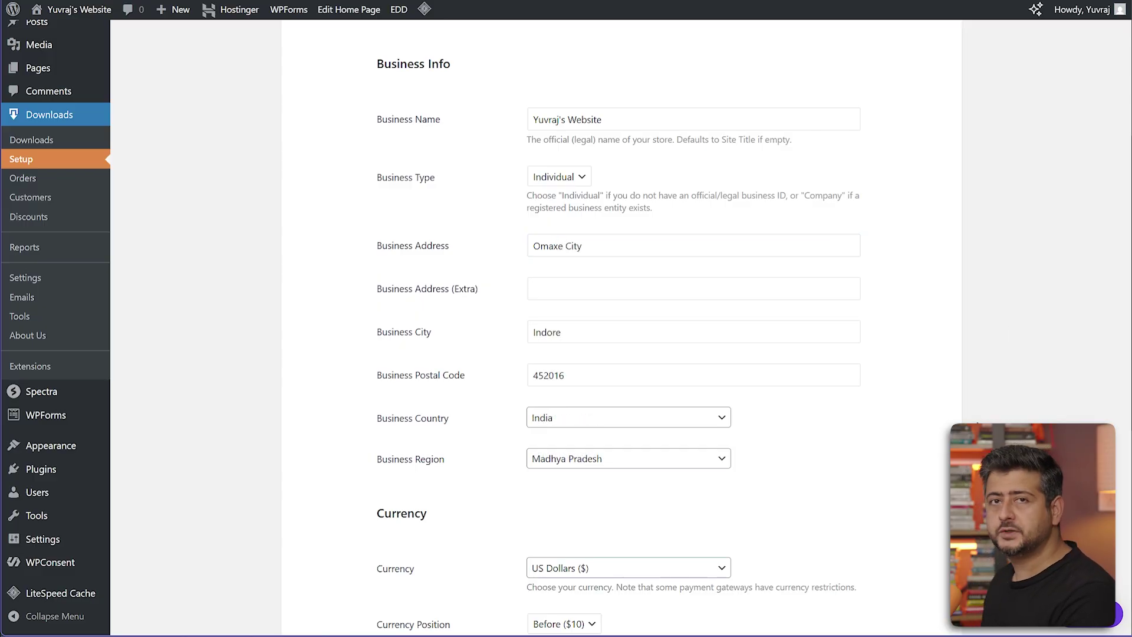
scroll(763, 486, "down", 2)
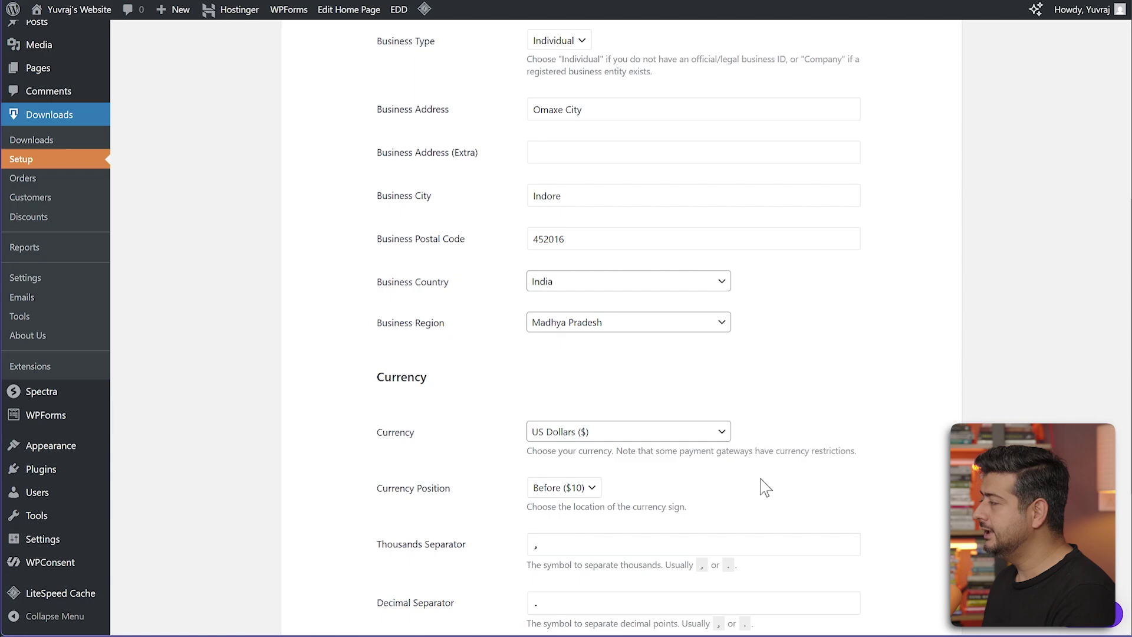
scroll(649, 405, "down", 2)
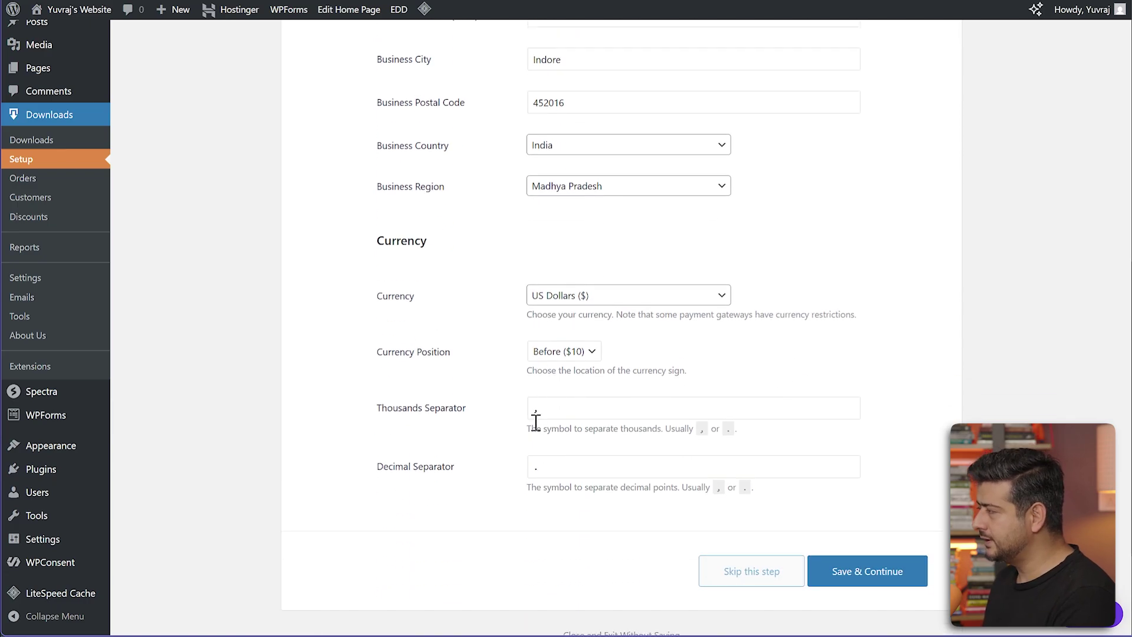
left_click(891, 573)
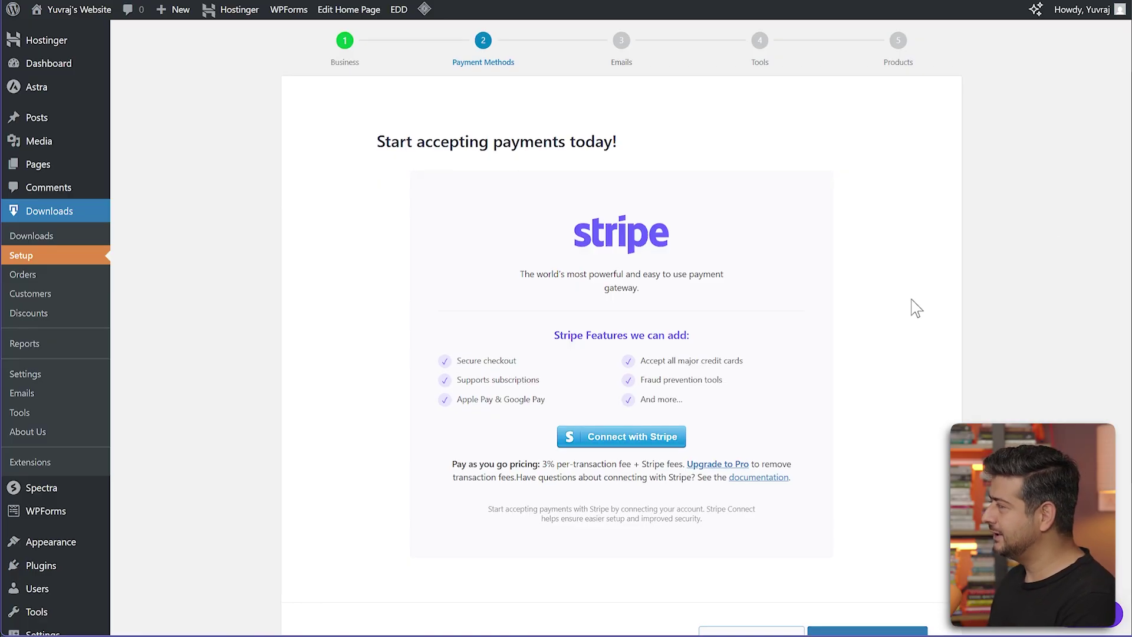
Step: Skip the Stripe connection on the Payment Methods step
scroll(902, 324, "down", 3)
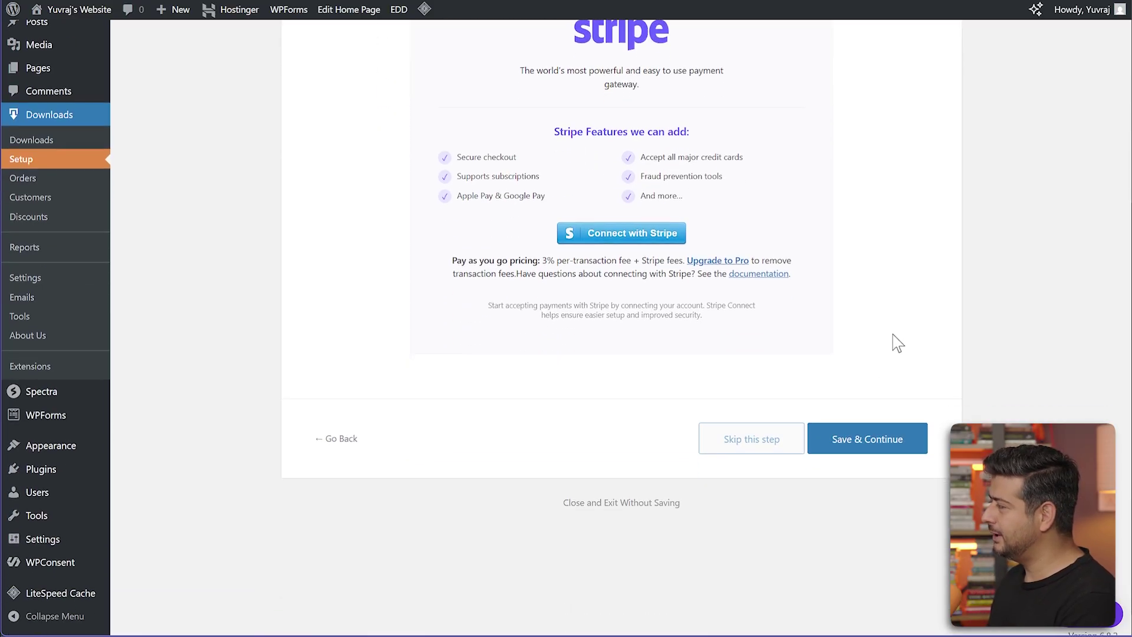
left_click(764, 446)
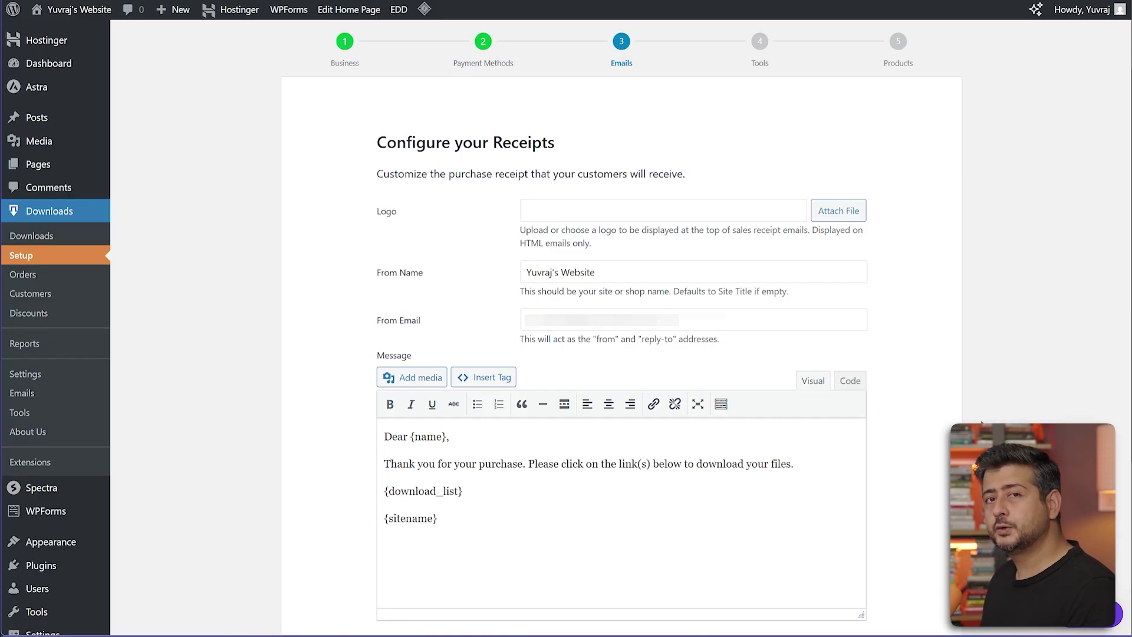
Step: Keep the pre-filled receipt sender name and default message, and continue
scroll(982, 422, "down", 4)
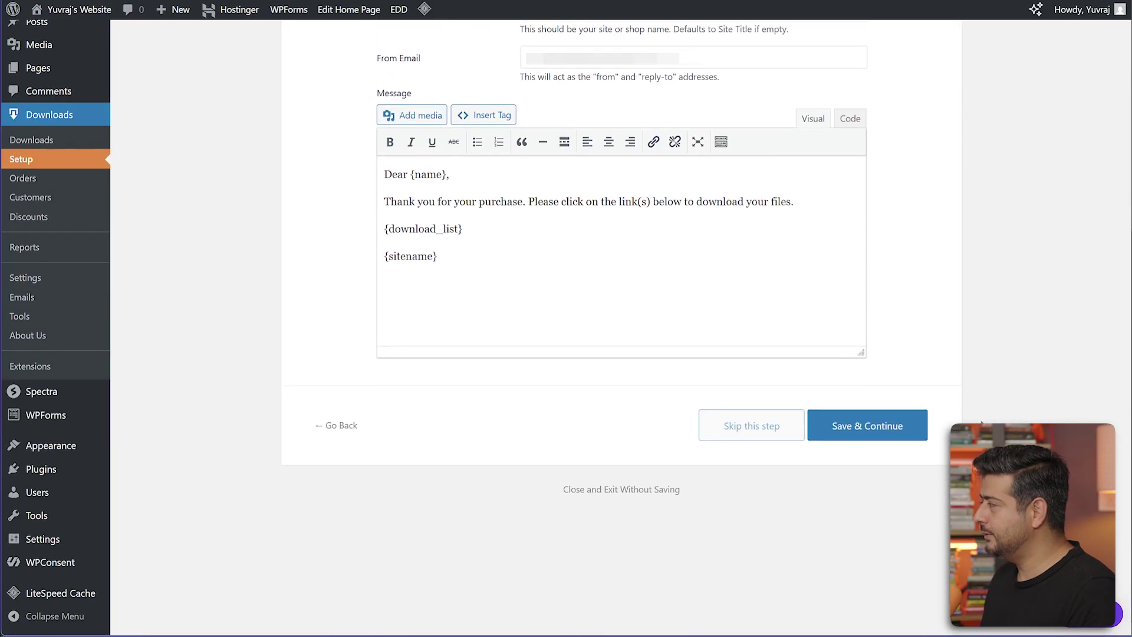
left_click(876, 441)
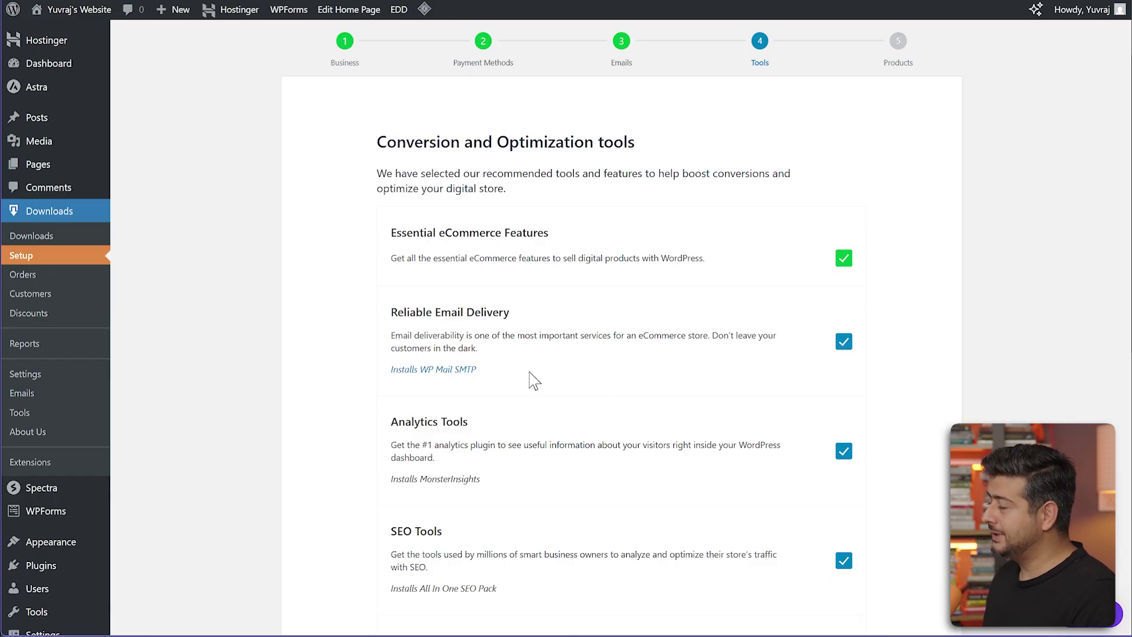
Step: Untick the WP Mail SMTP, analytics, SEO and conversion tools add-ons, then save
scroll(549, 414, "down", 1)
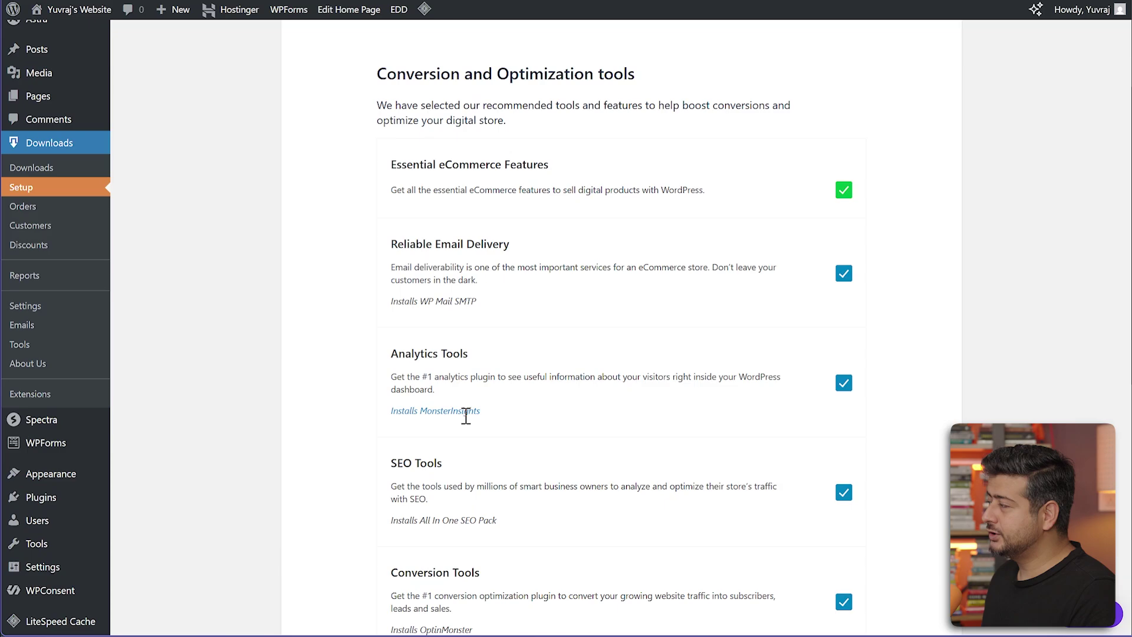
scroll(466, 416, "down", 2)
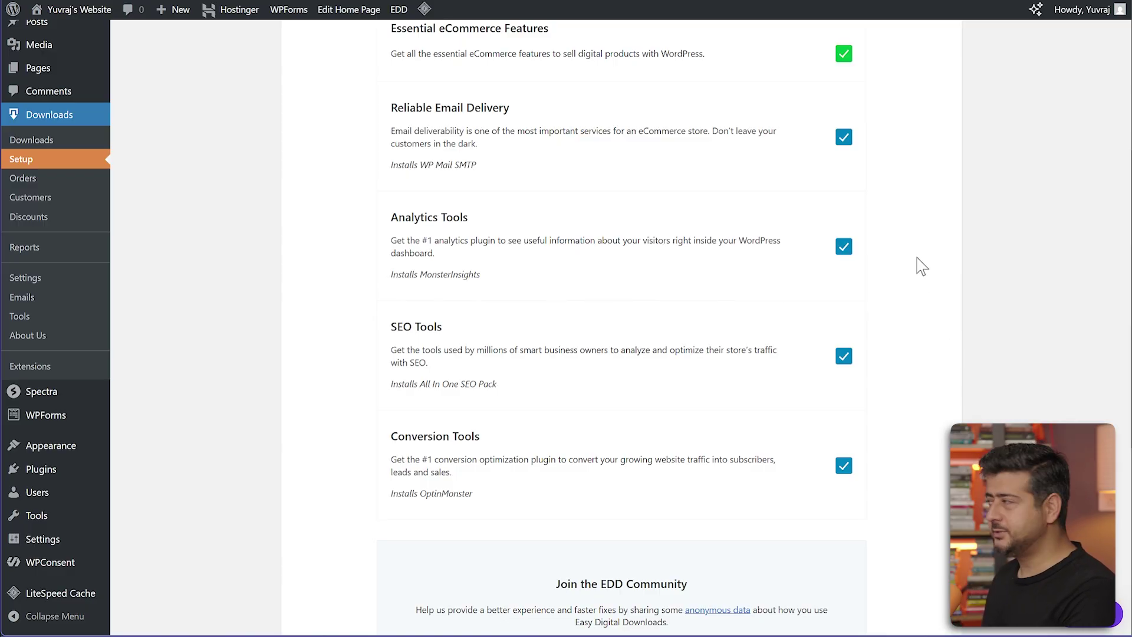
left_click(844, 137)
left_click(844, 247)
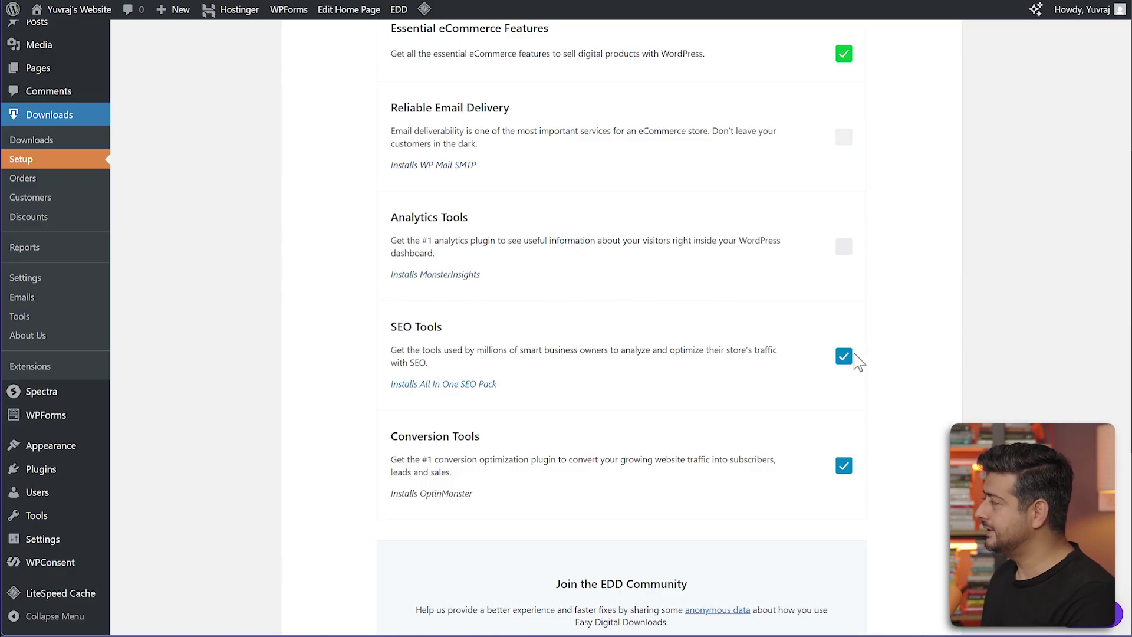
left_click(844, 355)
left_click(844, 465)
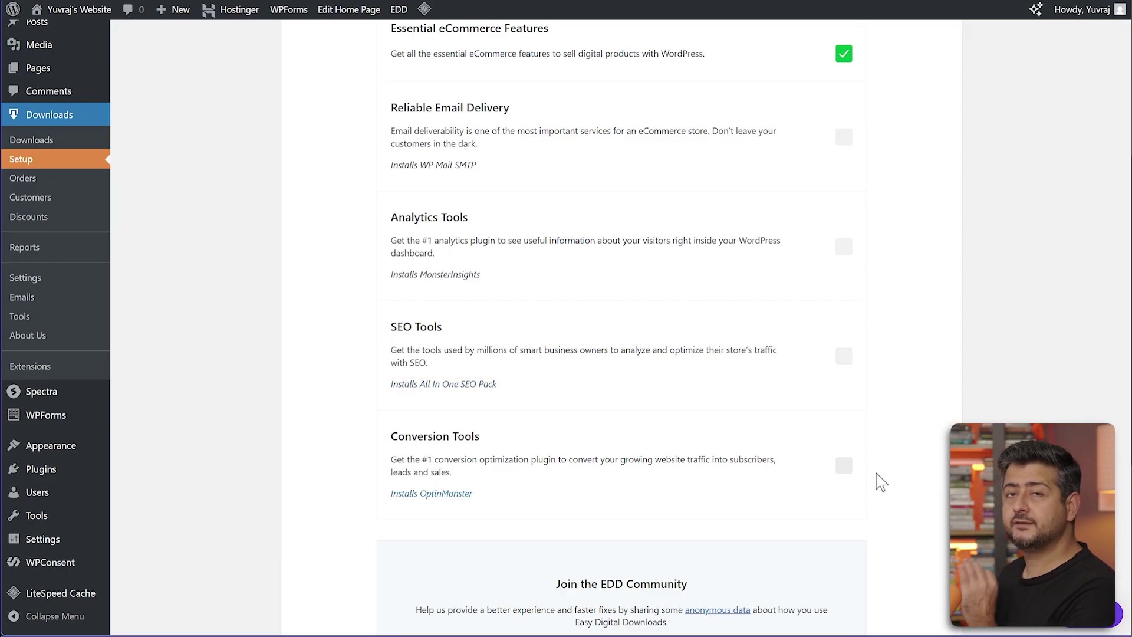
scroll(885, 481, "down", 5)
left_click(866, 481)
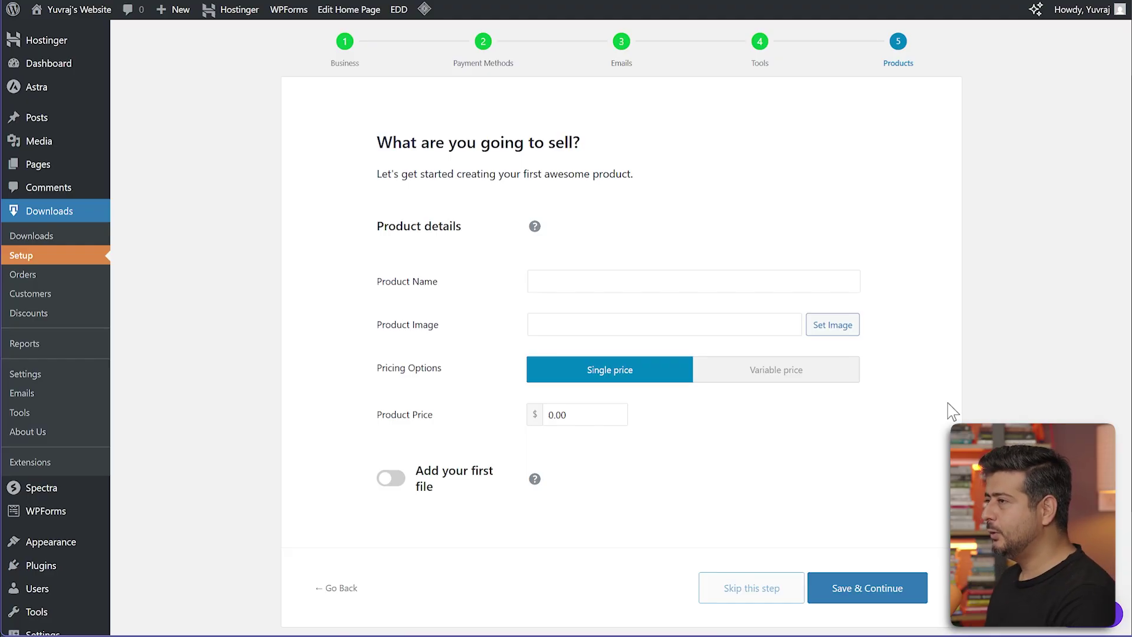
Step: Name the product 'Basic Piano Chords and Scale Exercises' and upload its piano book cover image
left_click(609, 279)
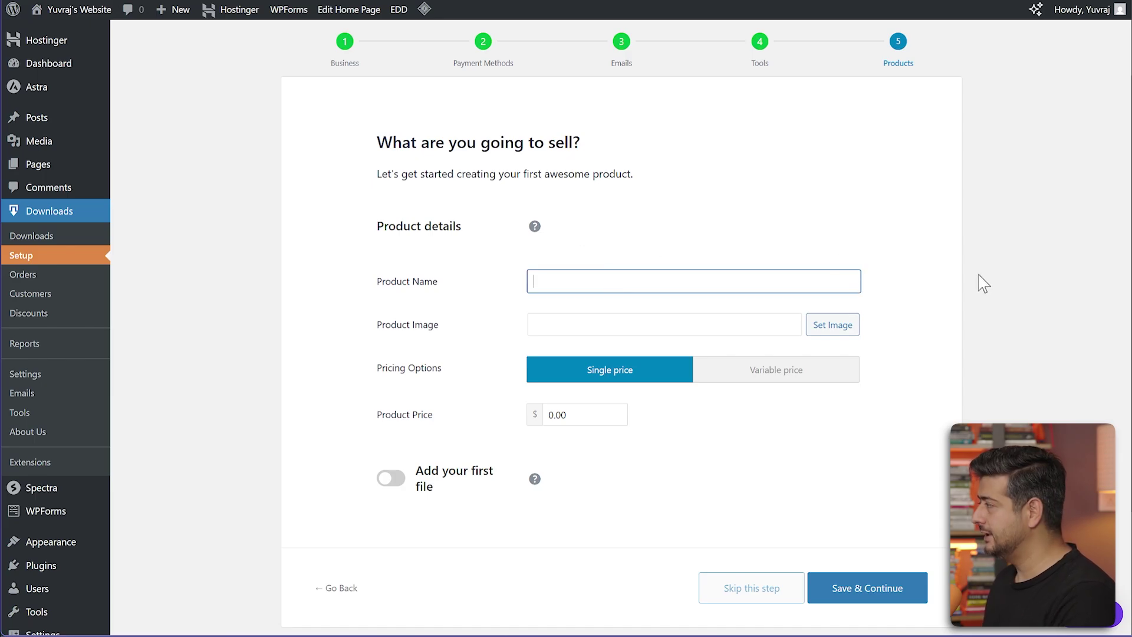
type("Basic ")
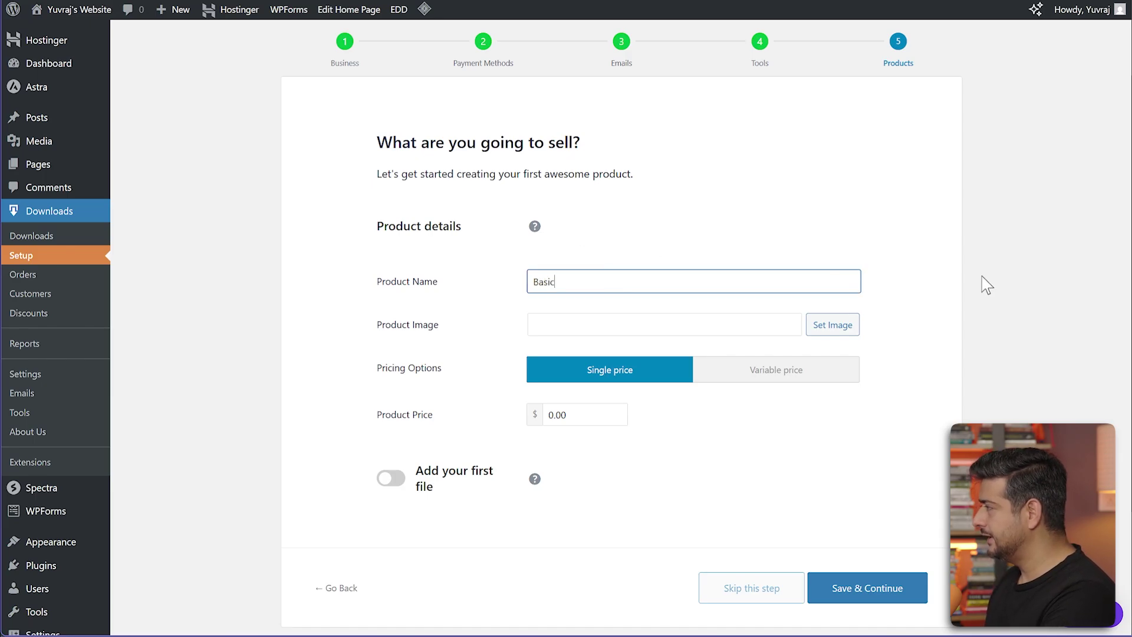
type("Piano Chords and Scale Exercises")
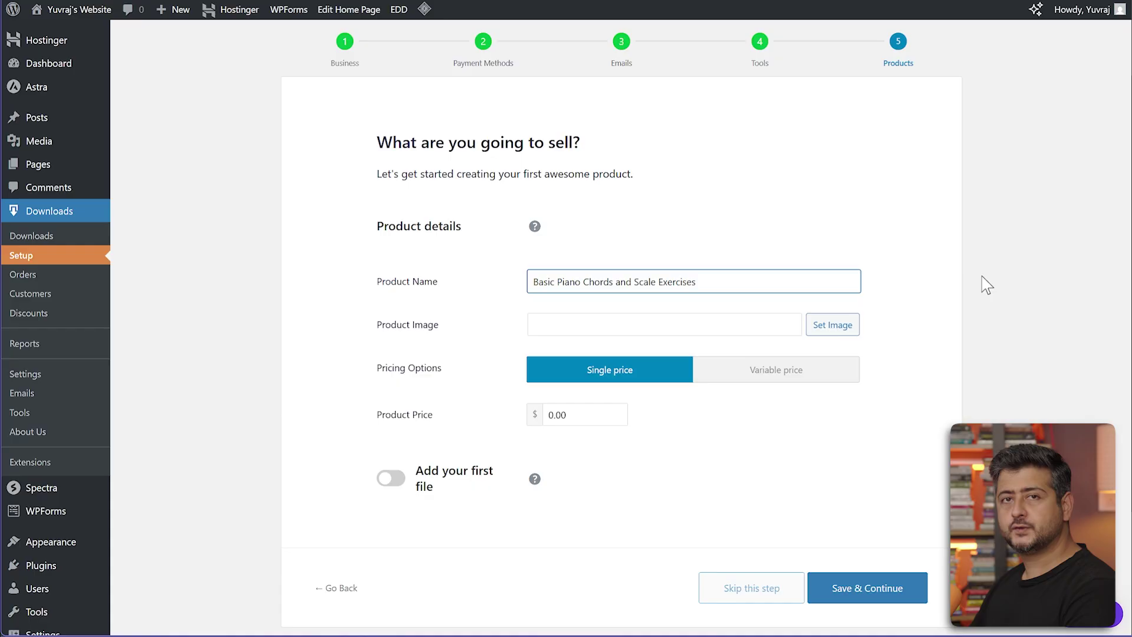
left_click(987, 285)
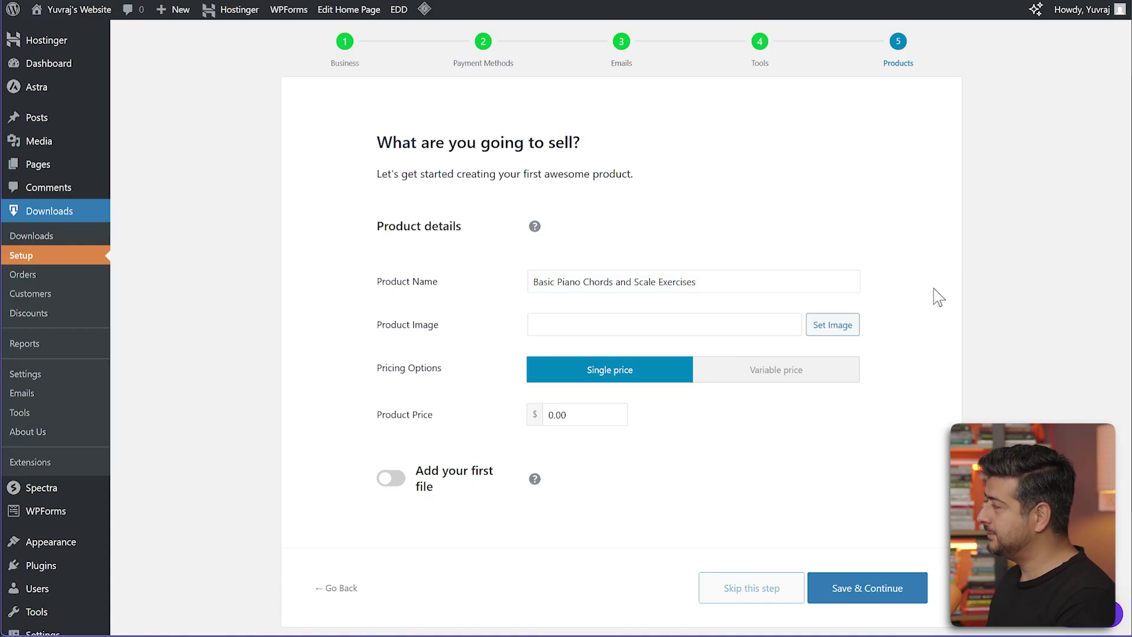
left_click(826, 332)
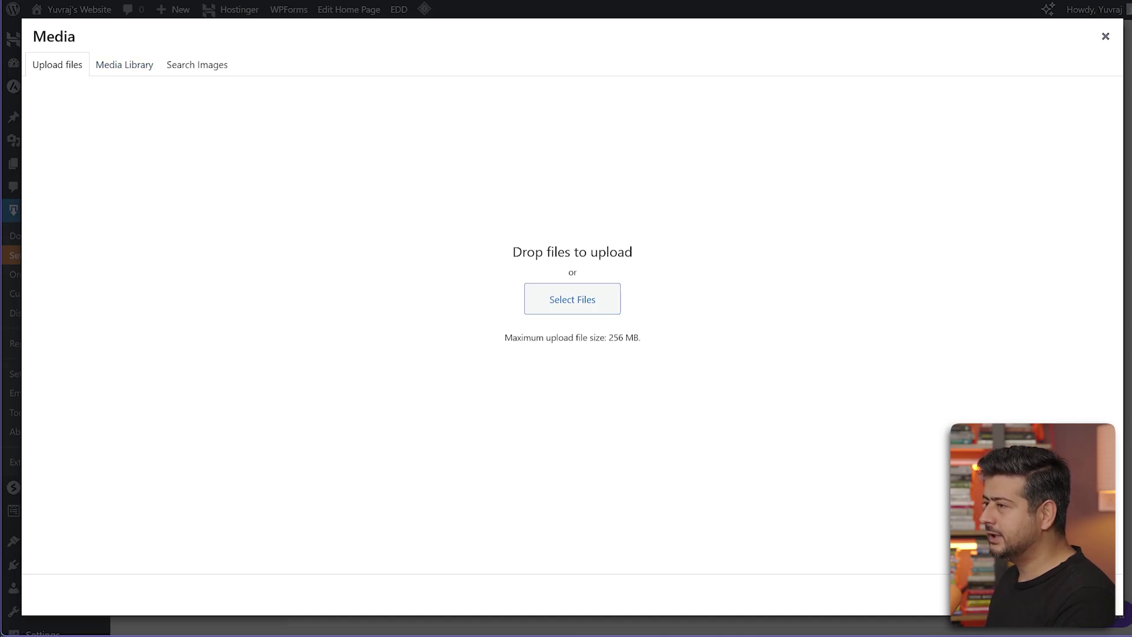
left_click_drag(434, 296, 484, 302)
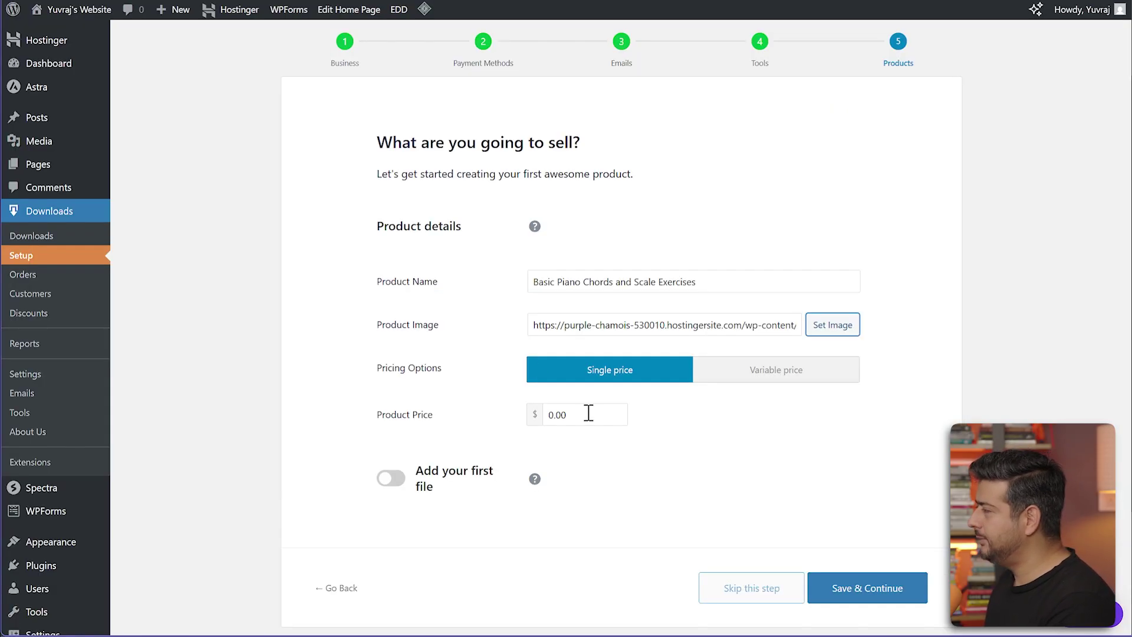
Step: Set the product price to 9
double_click(590, 414)
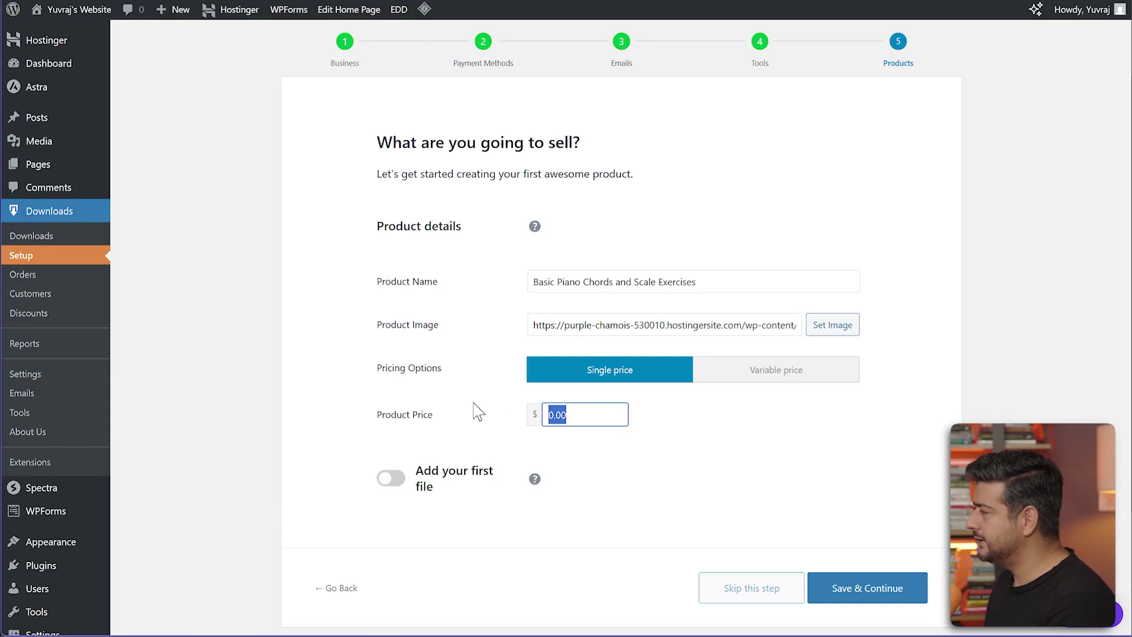
type("9")
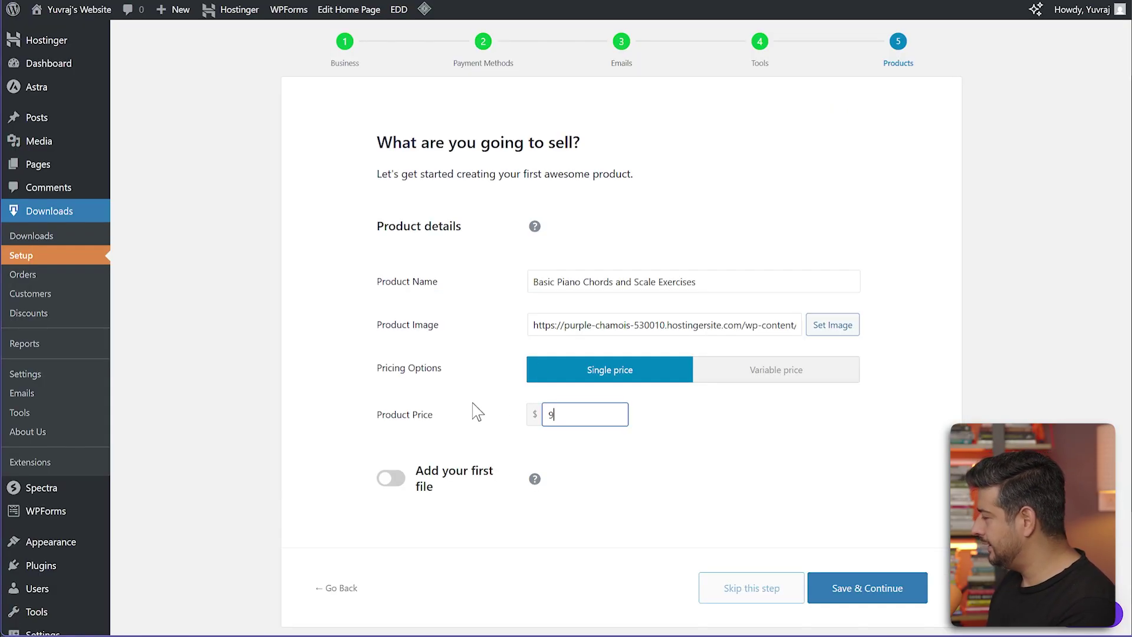
left_click(353, 451)
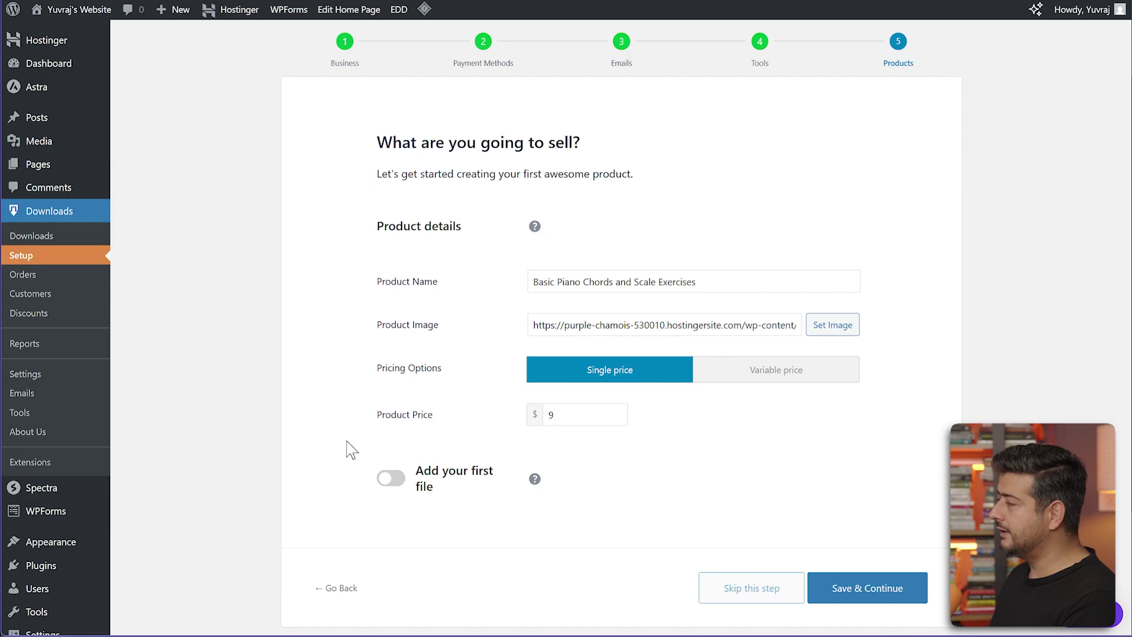
Step: Enable a downloadable file for the product and name it 'eBook'
left_click(380, 477)
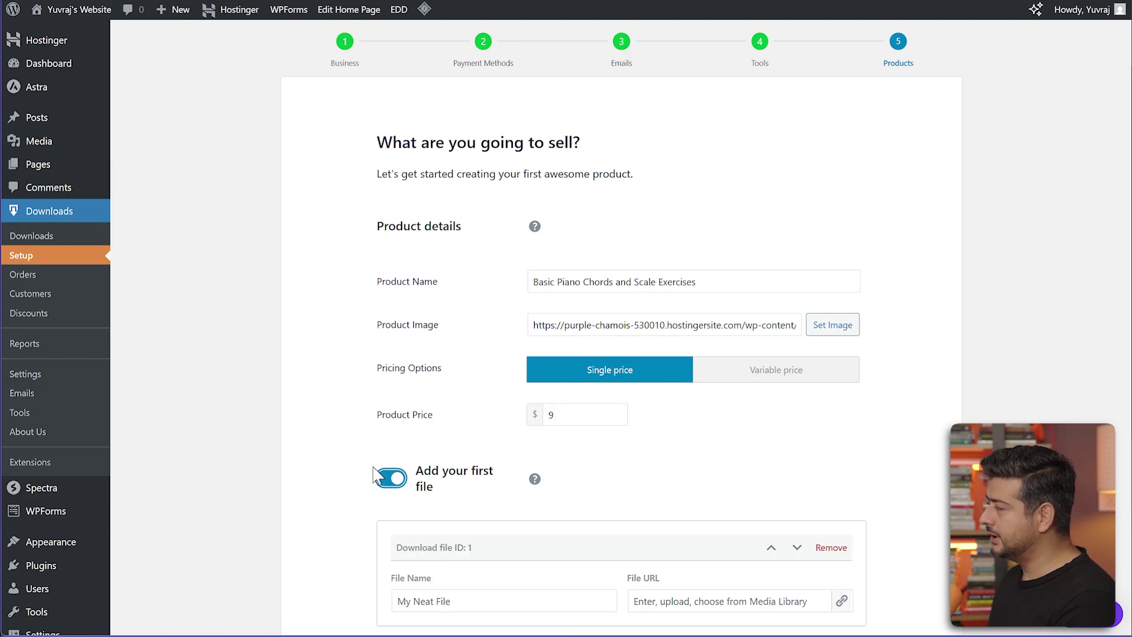
scroll(375, 477, "down", 4)
left_click(479, 402)
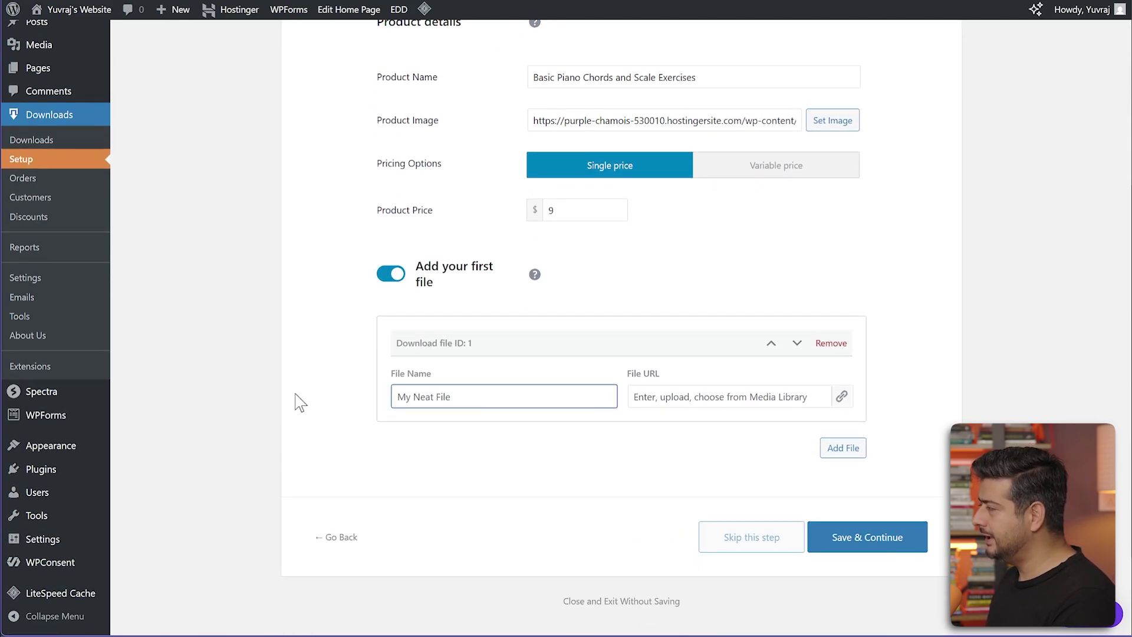
type("e")
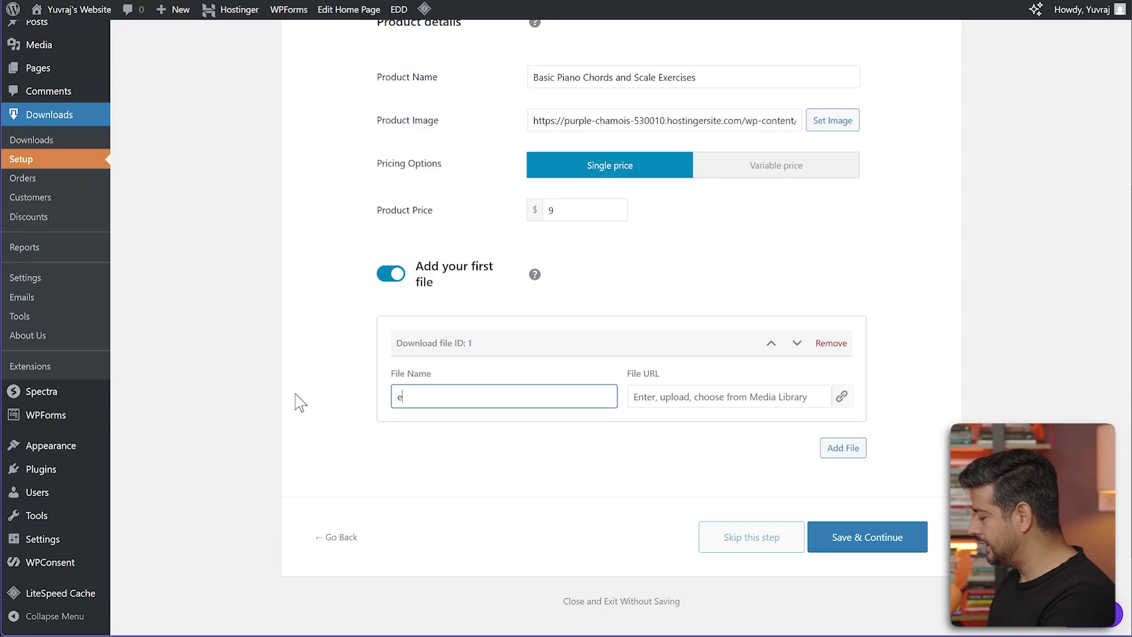
type("Book")
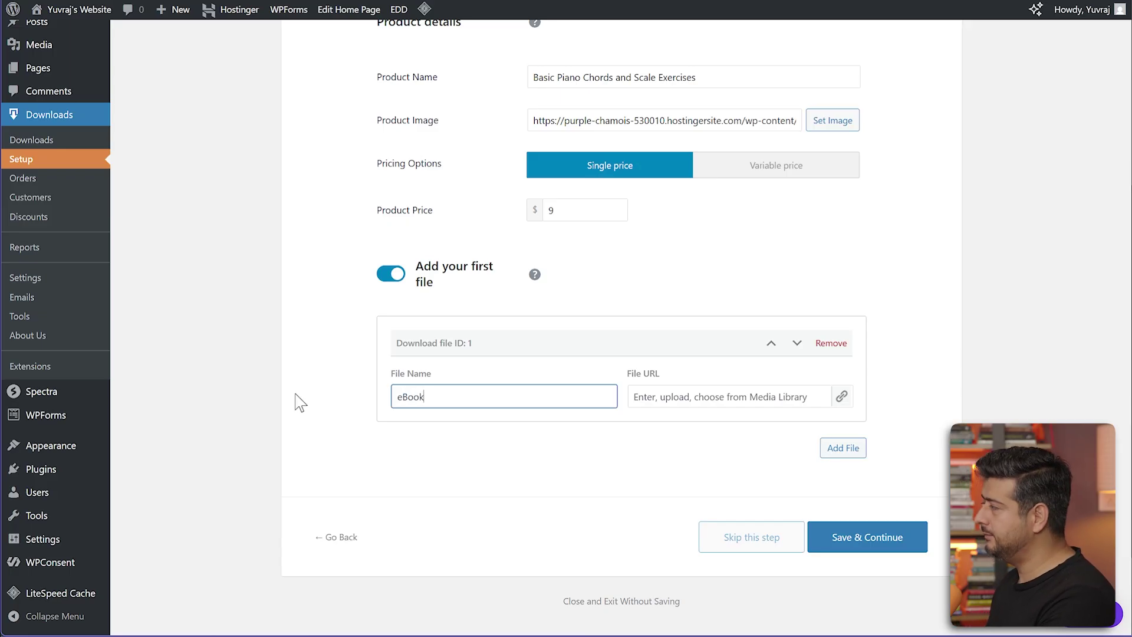
Step: Attach the uploaded piano chords and scales PDF, save the product, and open Downloads Settings
left_click(841, 396)
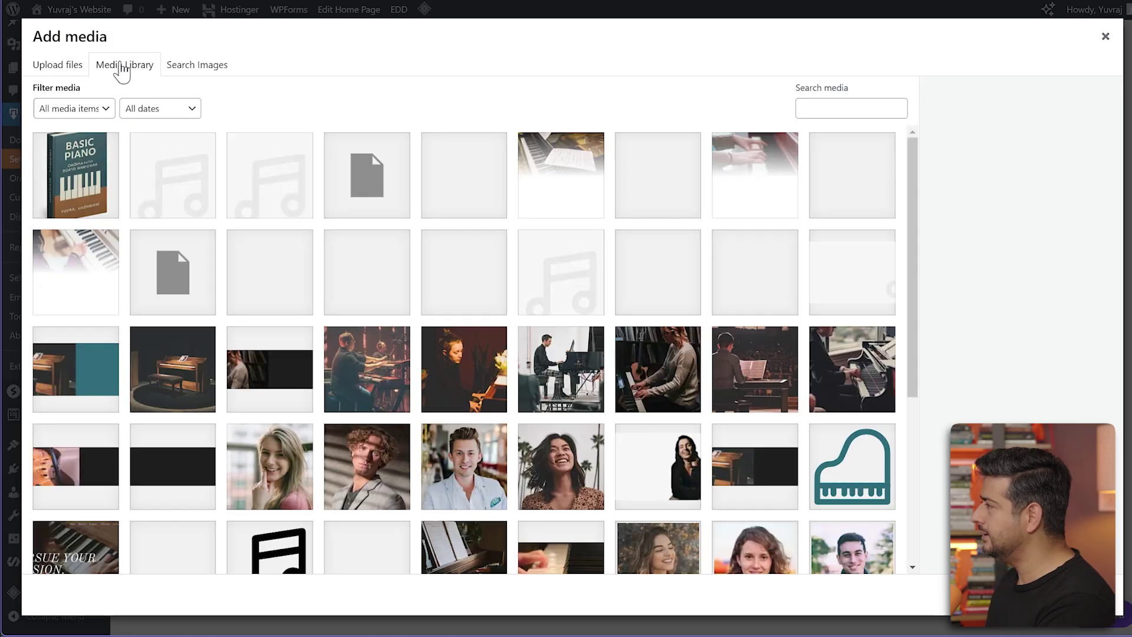
left_click(69, 66)
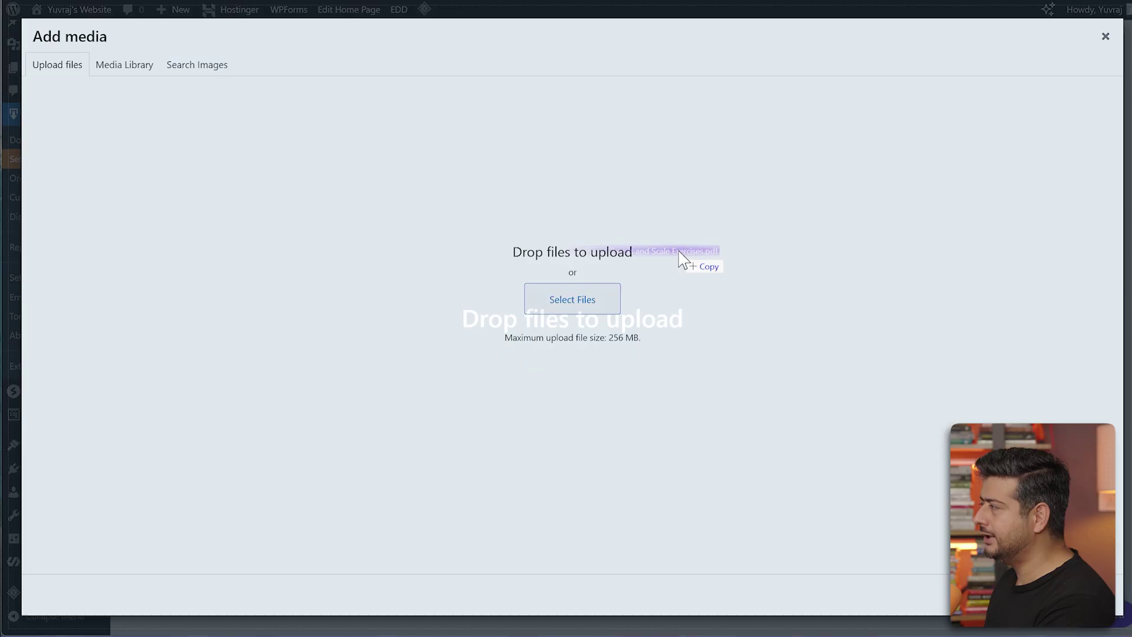
left_click_drag(678, 252, 678, 249)
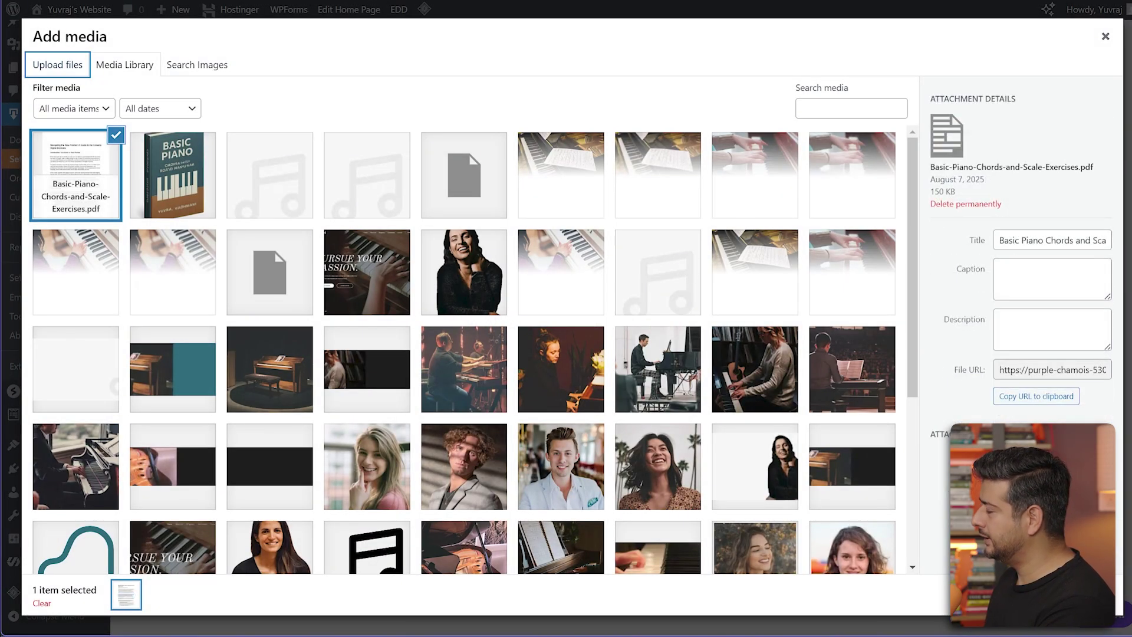
left_click(1049, 595)
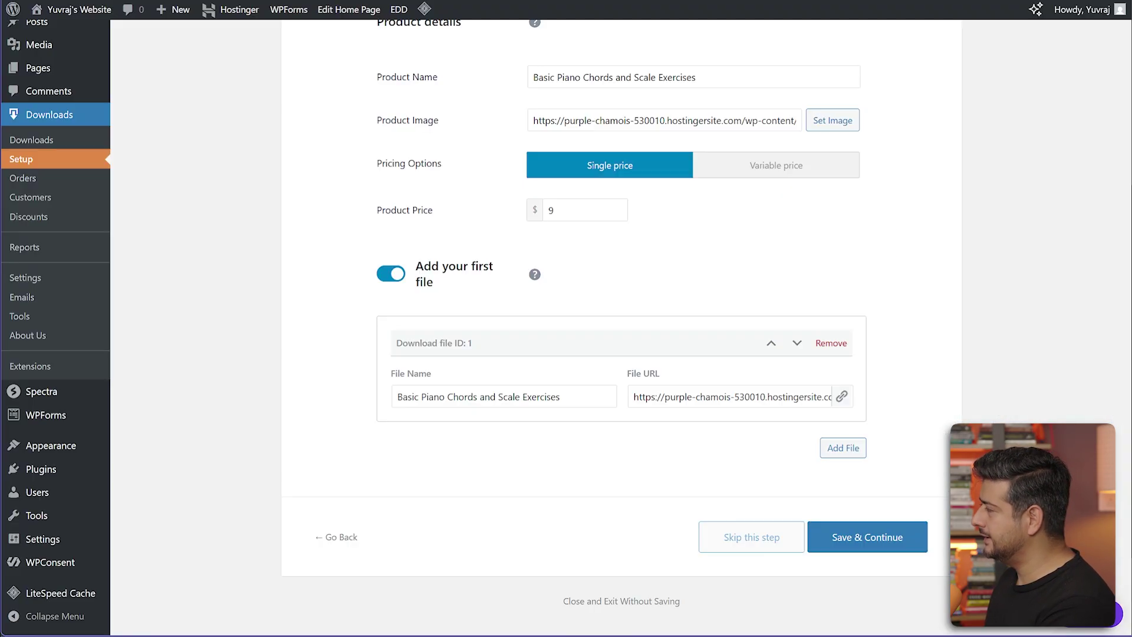
left_click(893, 538)
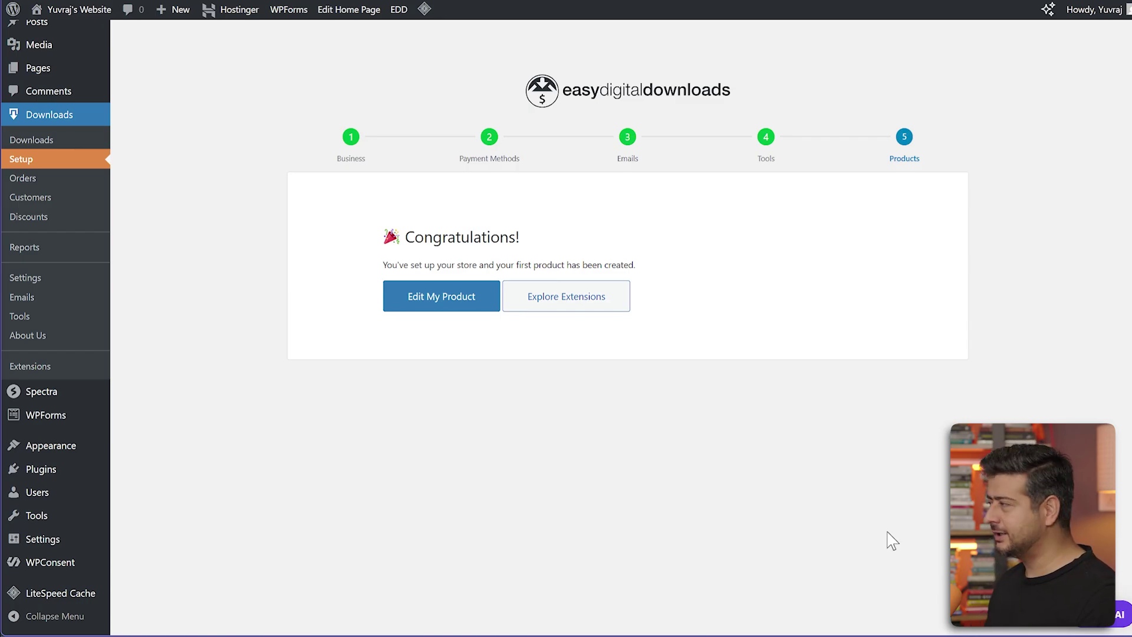
left_click(41, 281)
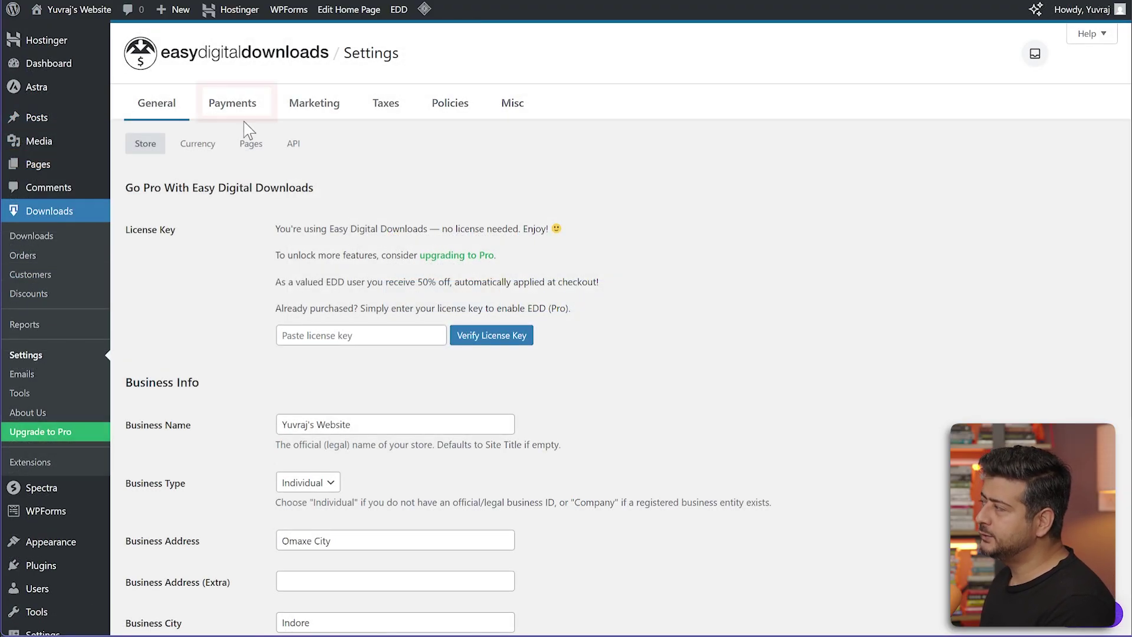
Step: Enable payment test mode in the Payments settings and save the change
left_click(236, 106)
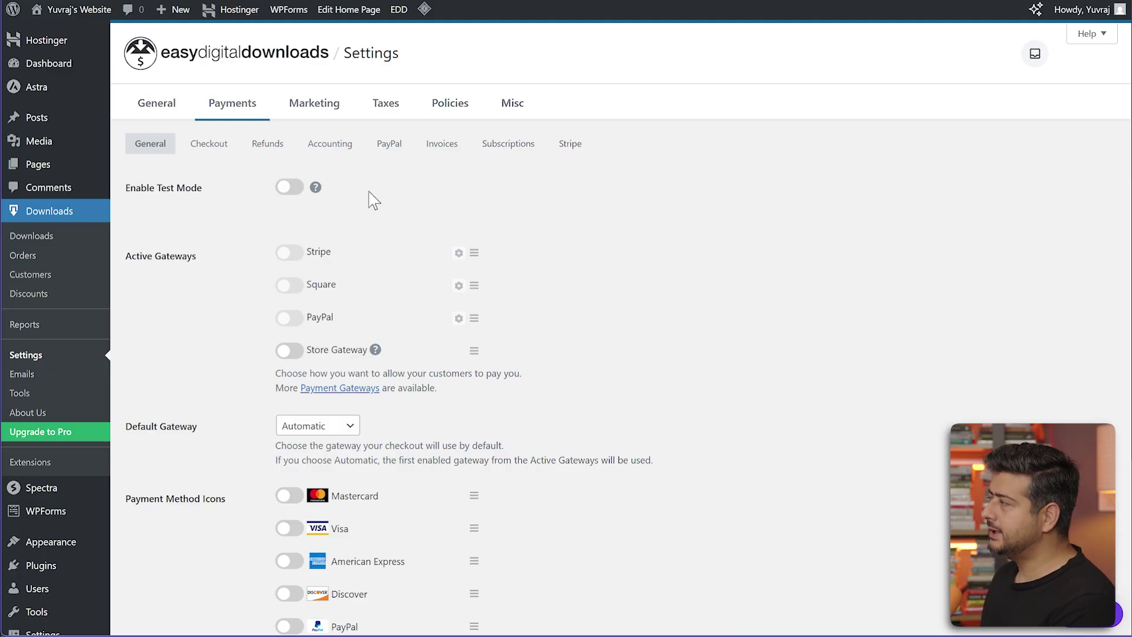
left_click(289, 187)
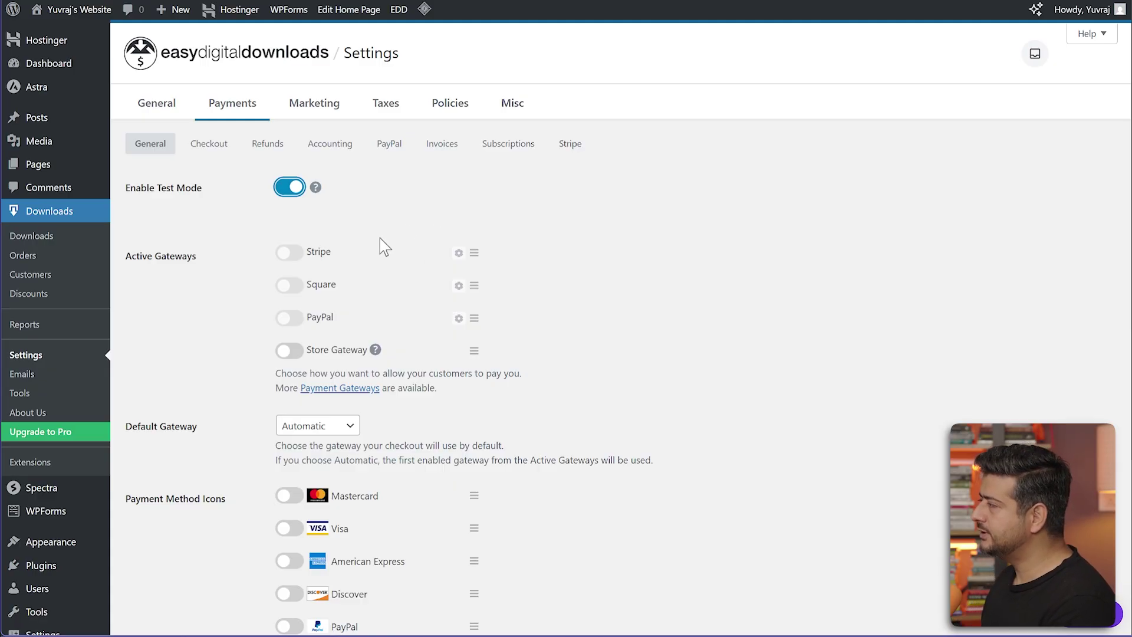
scroll(382, 245, "down", 4)
left_click(176, 472)
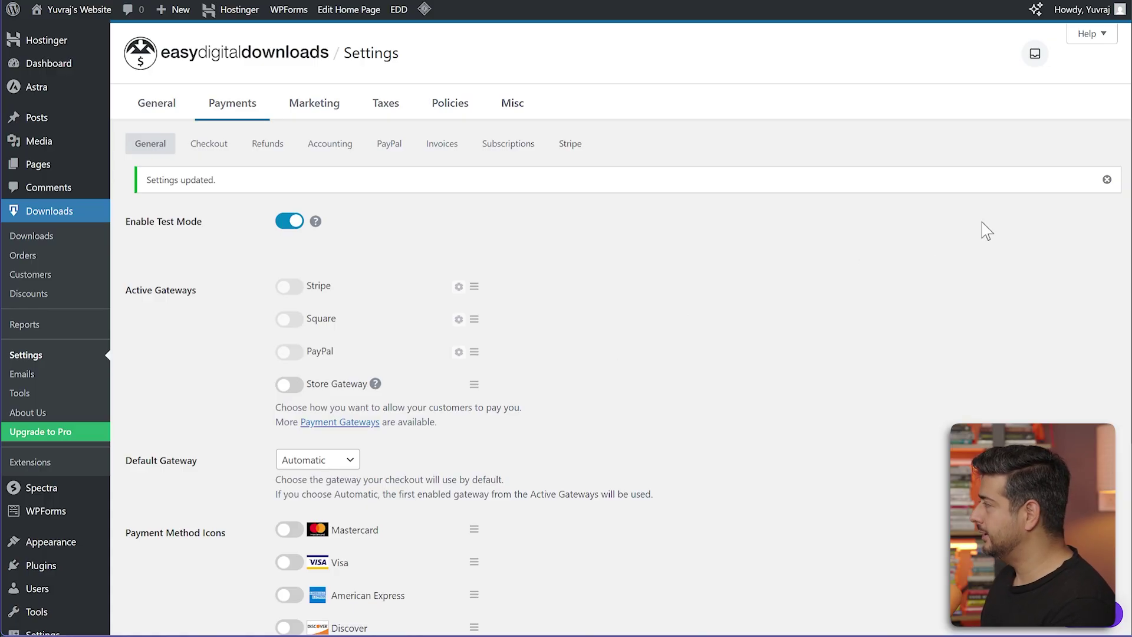
left_click(1107, 180)
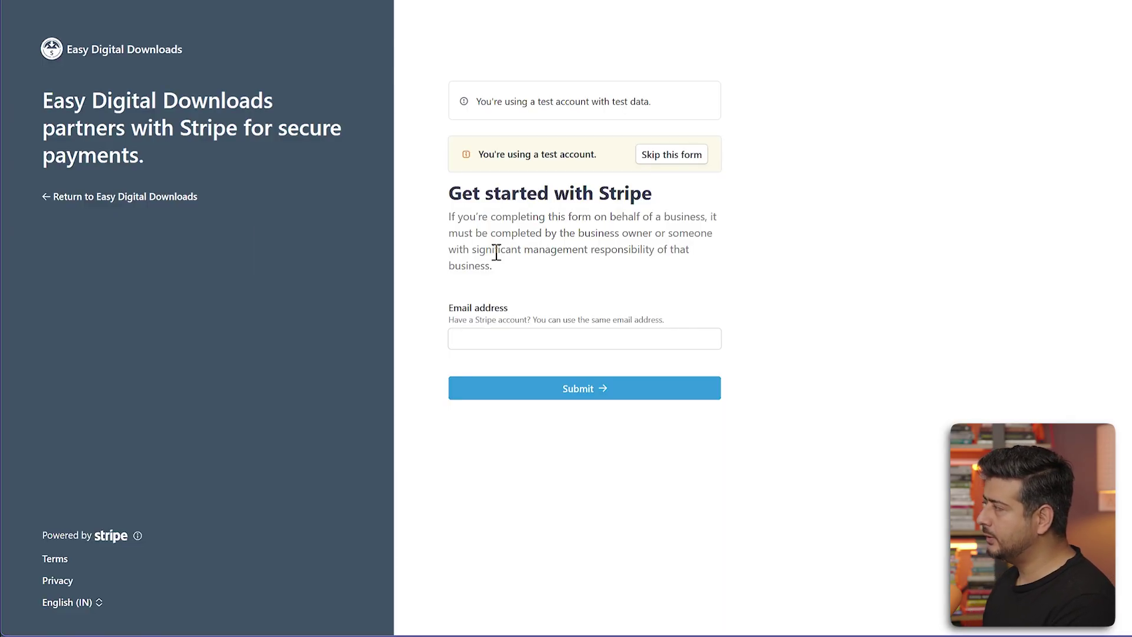
Step: Sign in to Stripe with the account e-mail and password, then connect the Test account
left_click(565, 339)
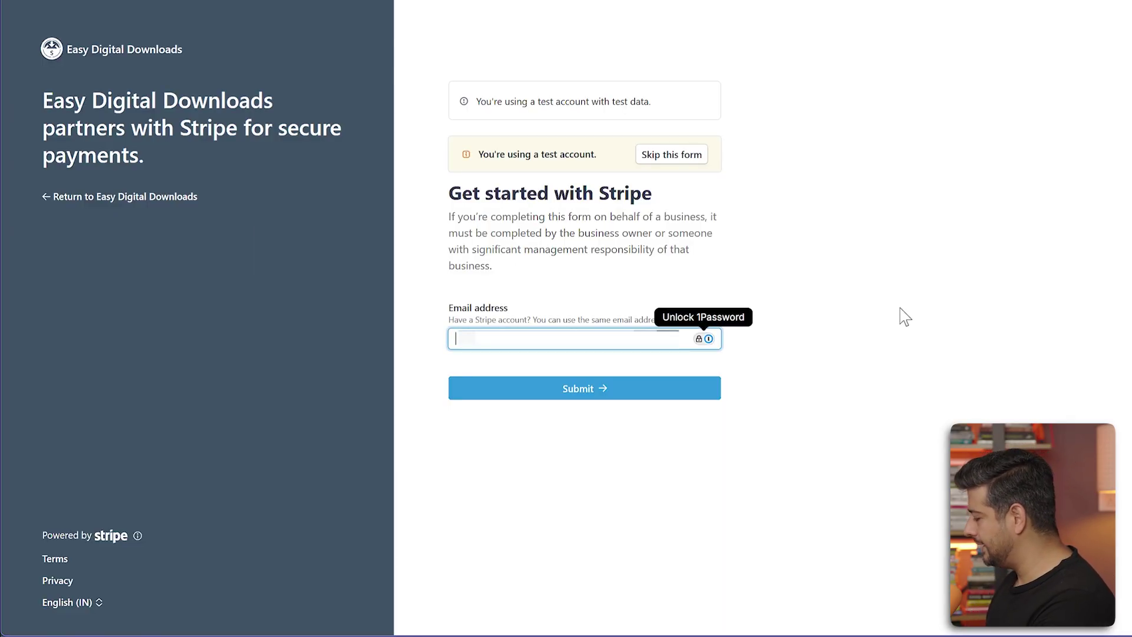
type("k")
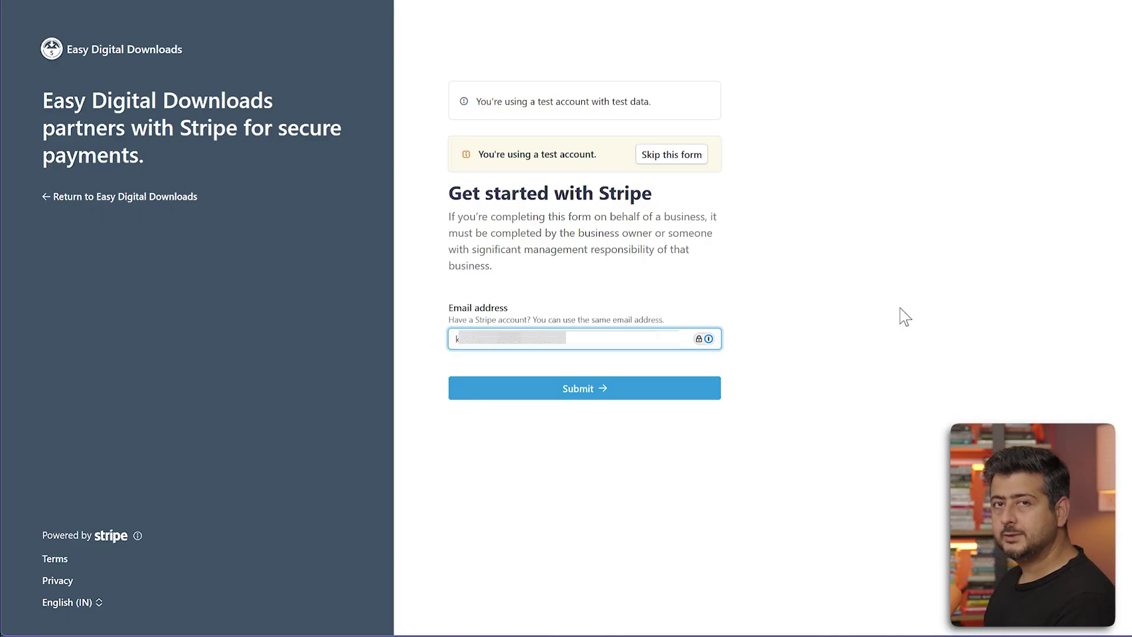
left_click(668, 394)
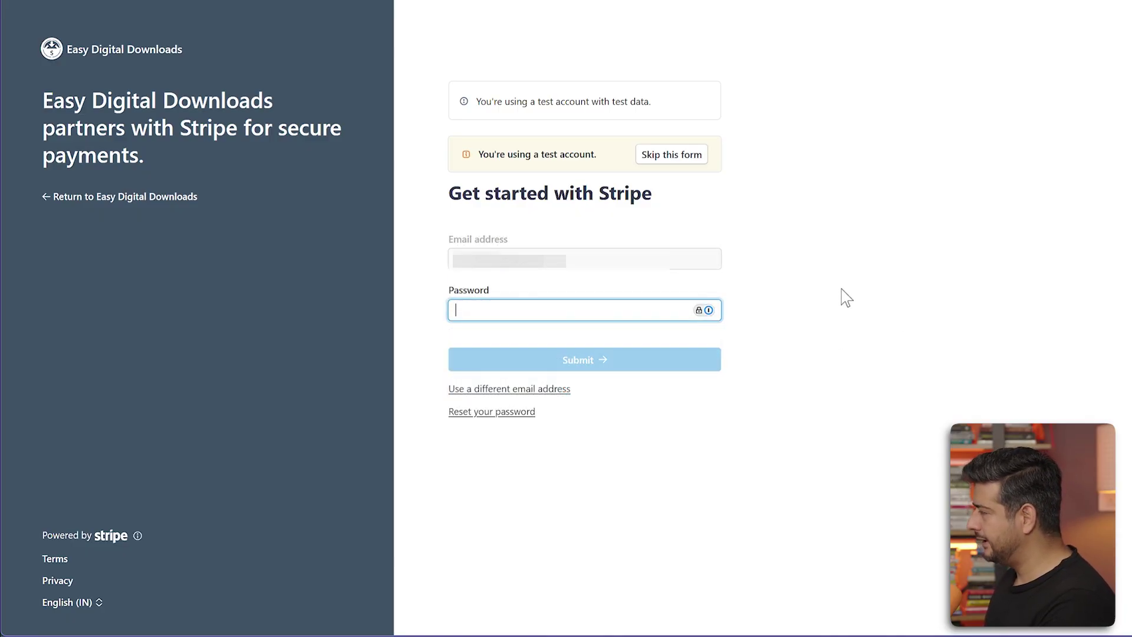
key("ctrl+v")
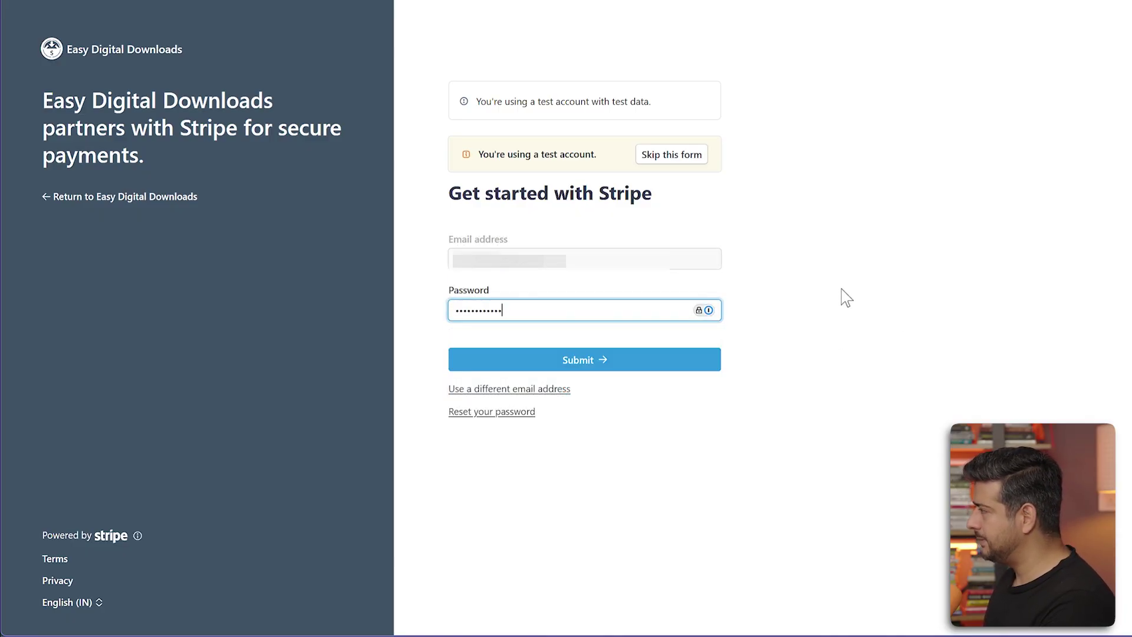
left_click(624, 370)
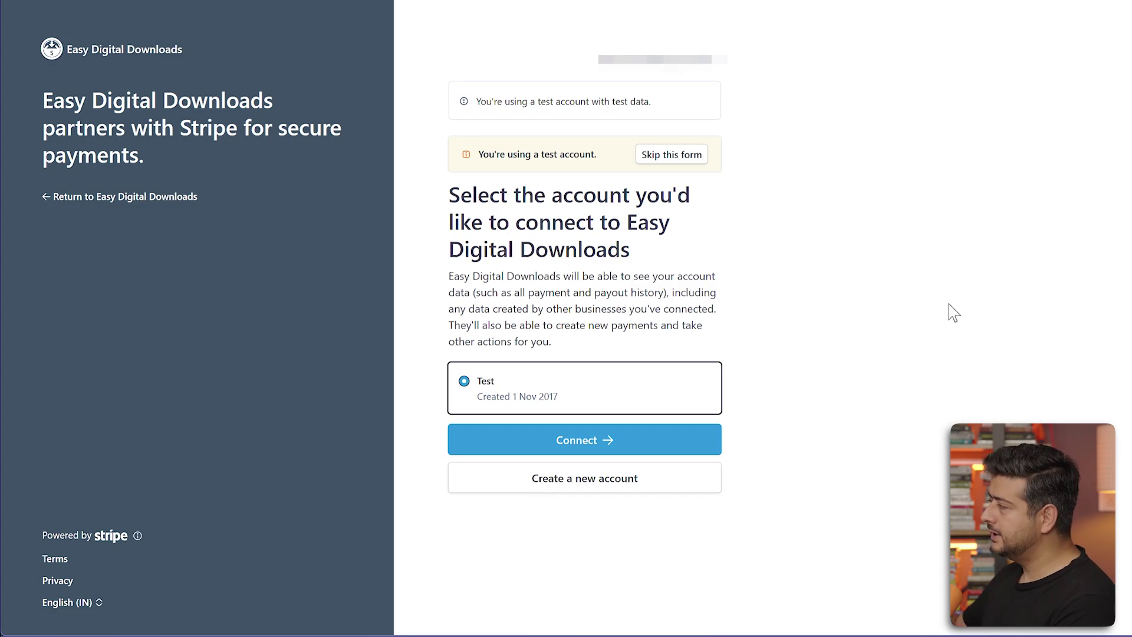
left_click(602, 450)
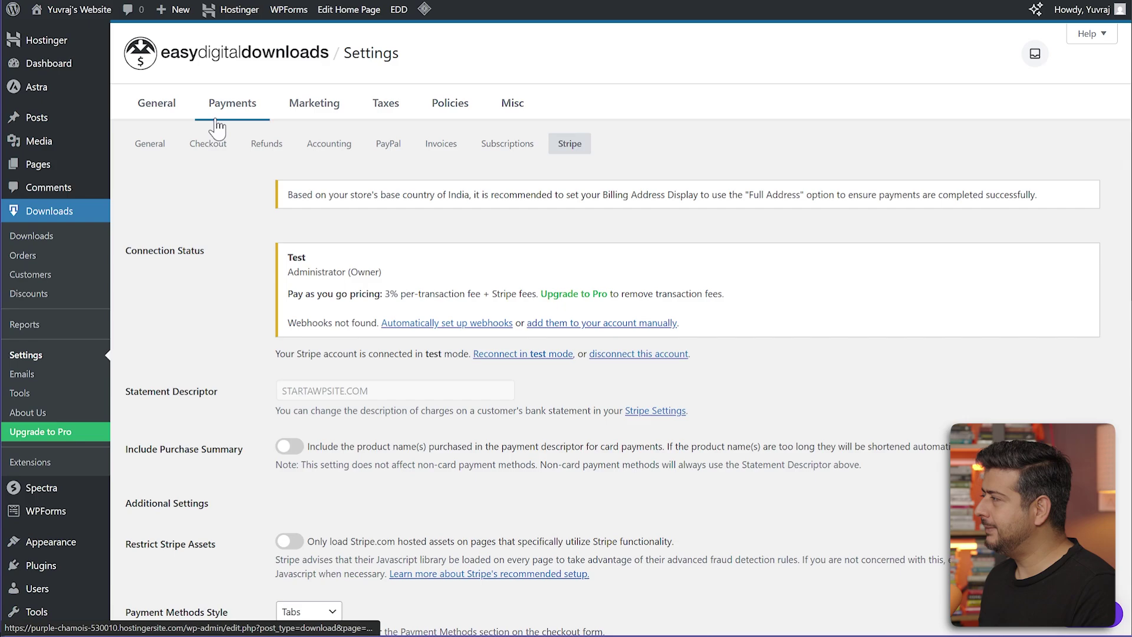
Step: Enable Stripe as a payment gateway in the general payment settings
left_click(160, 151)
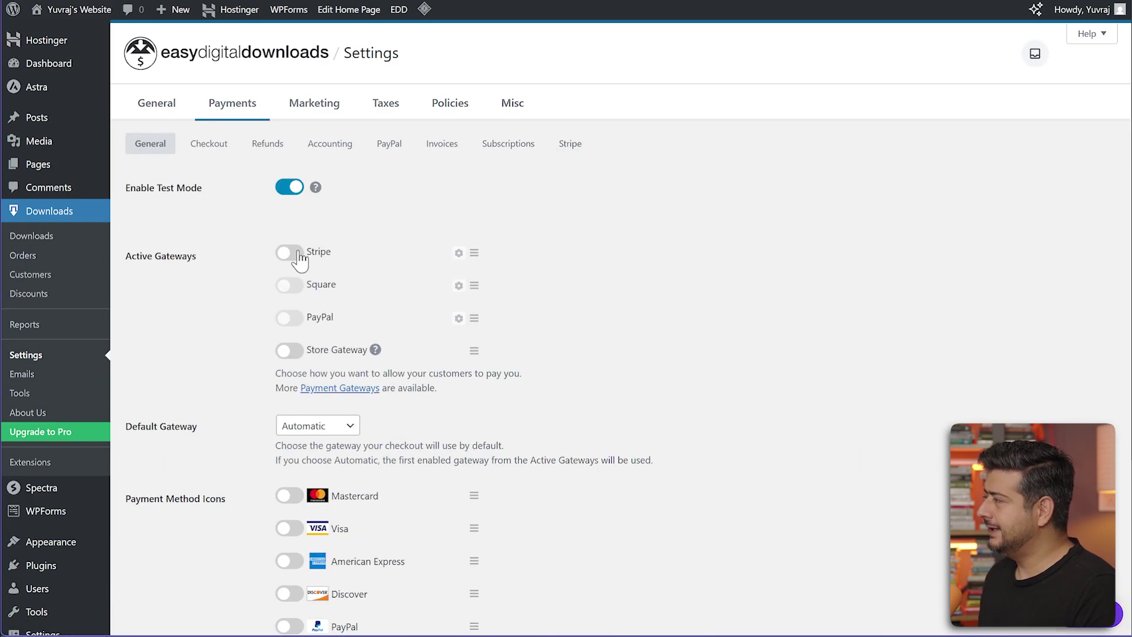
left_click(299, 253)
scroll(582, 374, "down", 2)
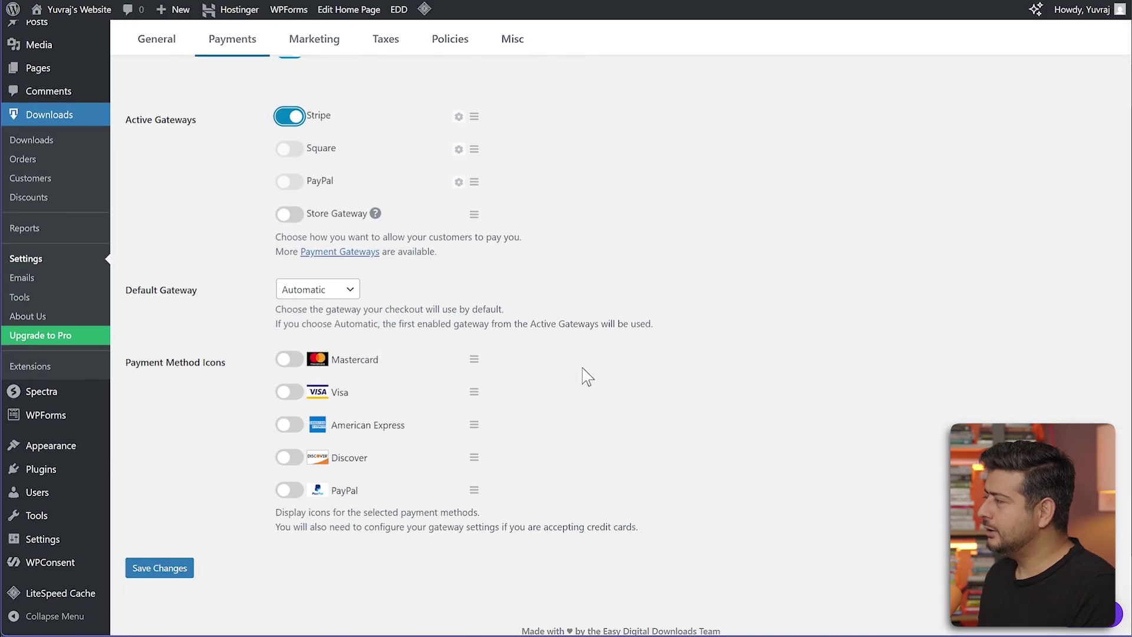
Step: Show Mastercard, Visa, American Express, Discover and PayPal icons at checkout, then save the payment settings
left_click(292, 361)
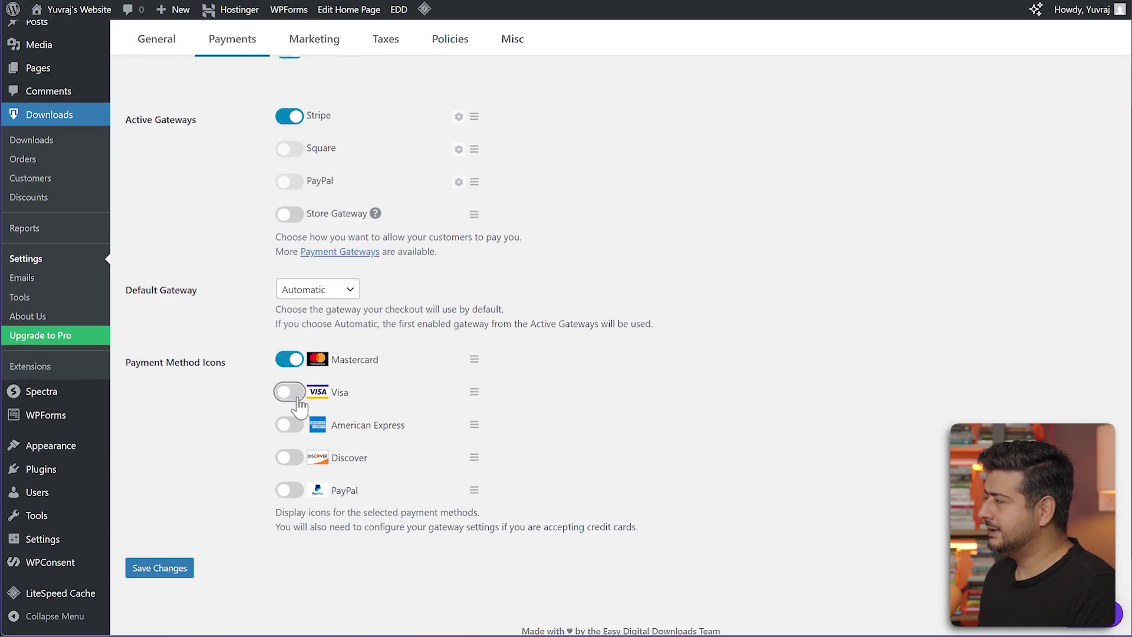
left_click(289, 392)
left_click(289, 457)
left_click(289, 425)
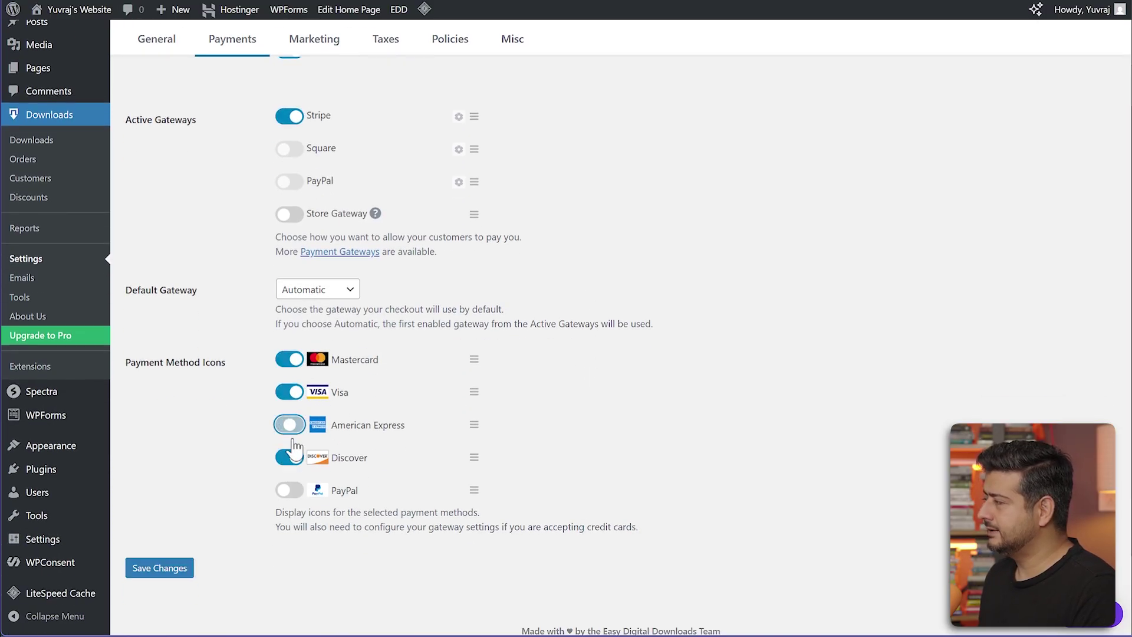
left_click(295, 493)
scroll(248, 381, "up", 2)
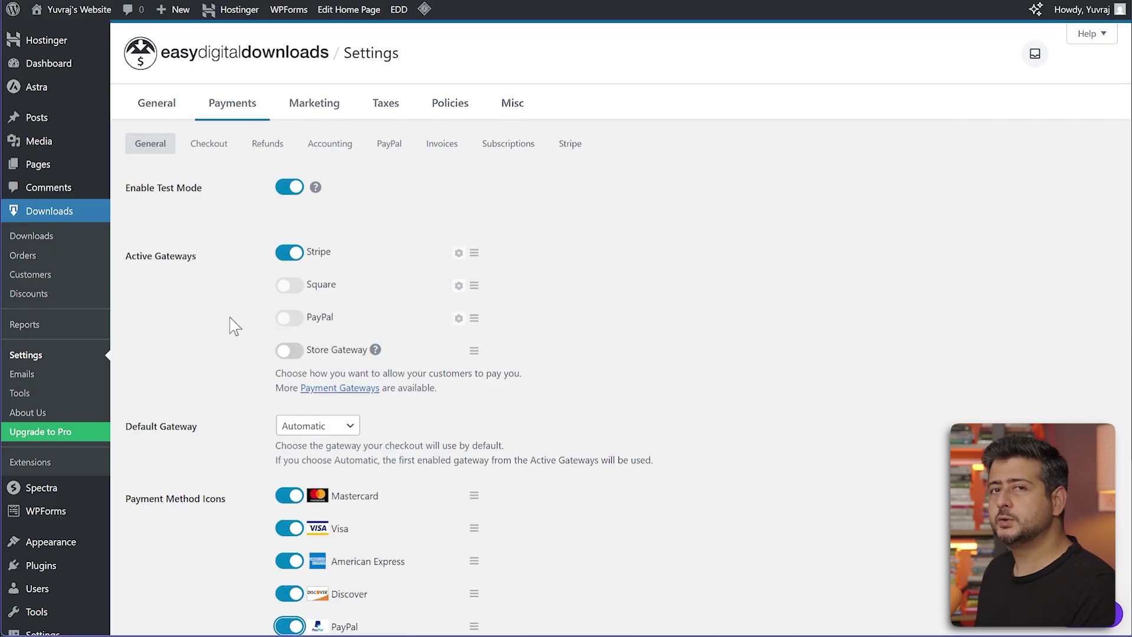
scroll(182, 397, "down", 4)
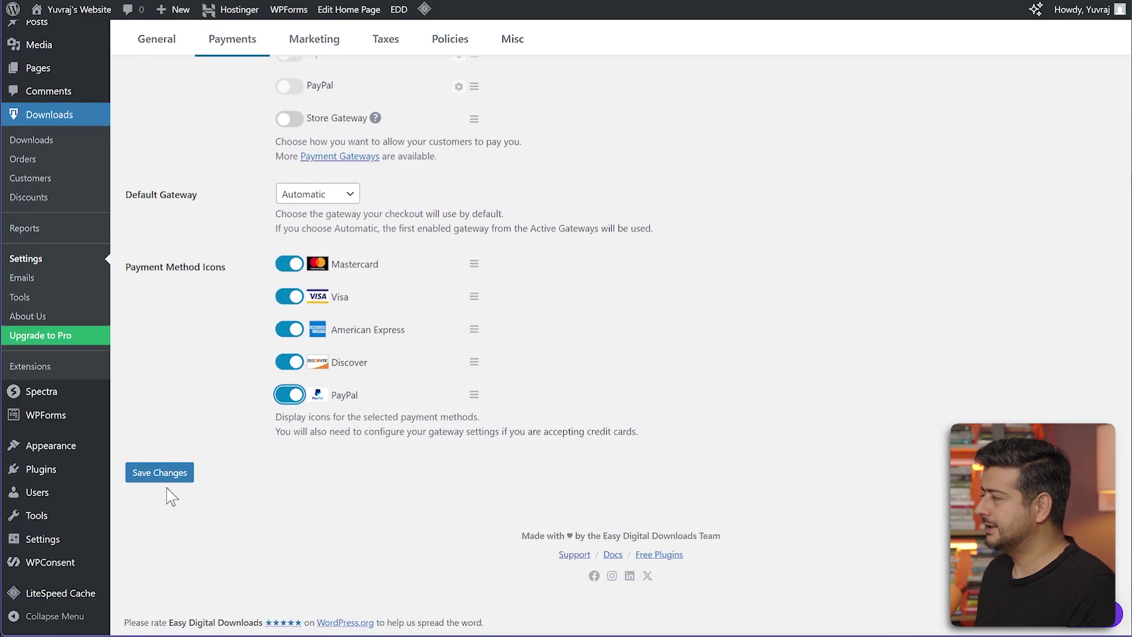
left_click(167, 476)
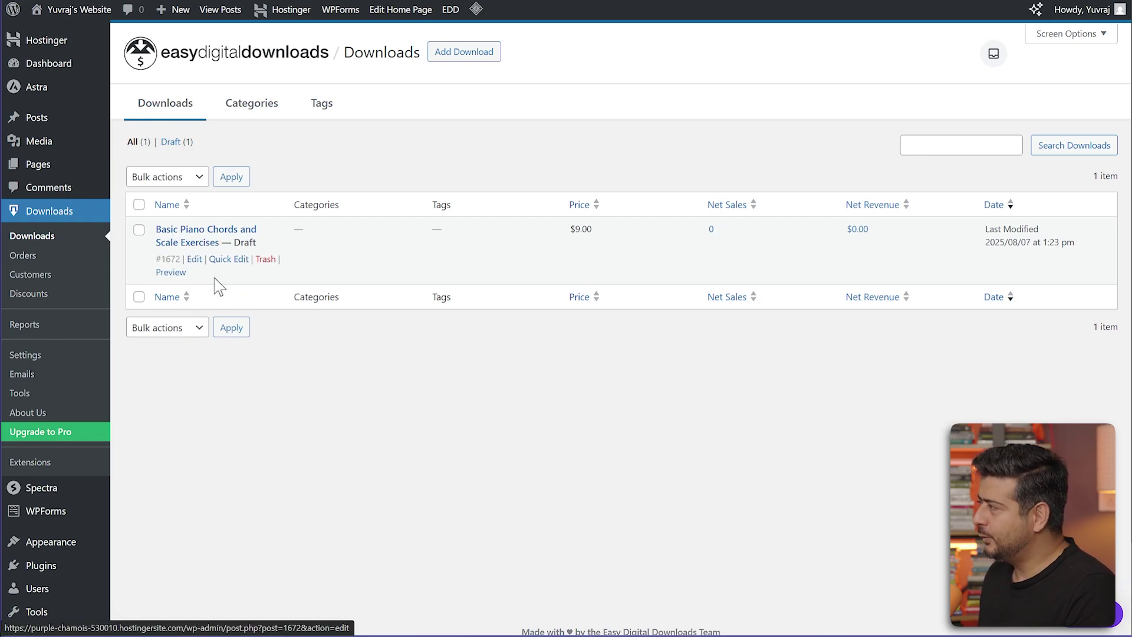
Step: Open the Basic Piano Chords and Scale Exercises draft and paste in its beginner chords-and-scales description
left_click(195, 260)
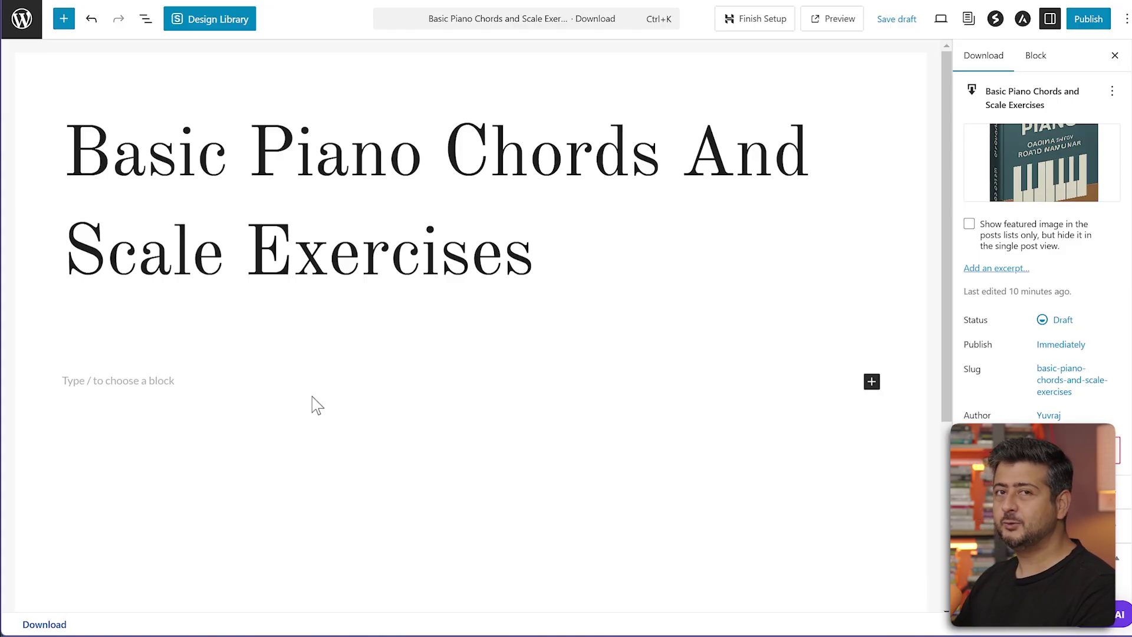
type("This book gives you a summary of all the basic chords and scales you need to learn and practice on the piano. It's designed by absolute beginners, but intermediate players can also take advantage of it and hone their skills.")
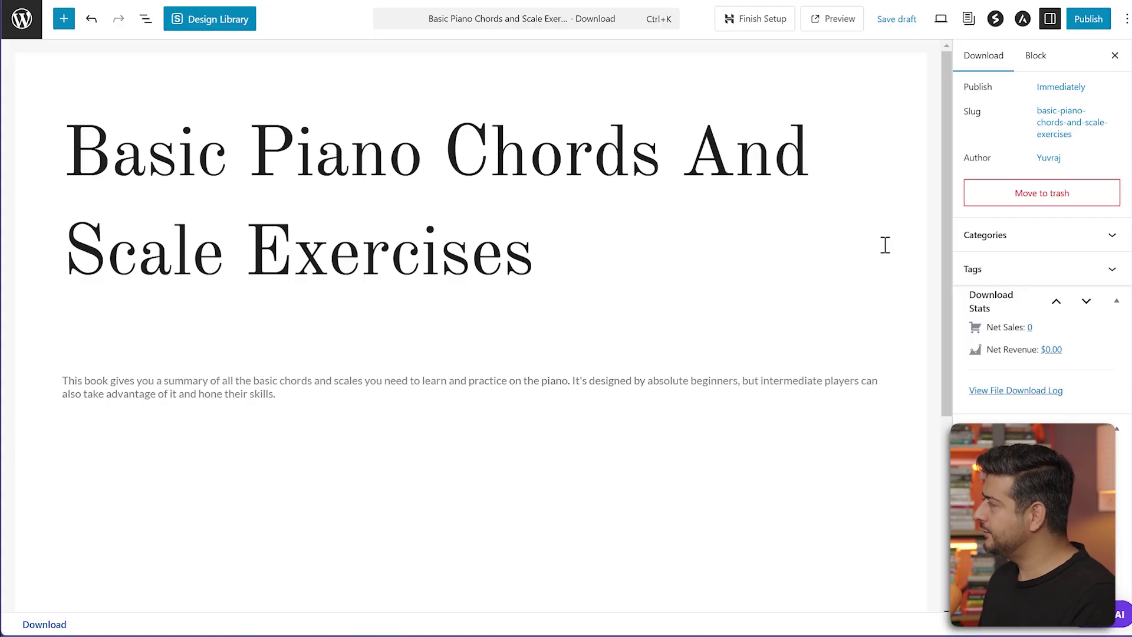
scroll(1024, 228, "up", 5)
mouse_move(1023, 171)
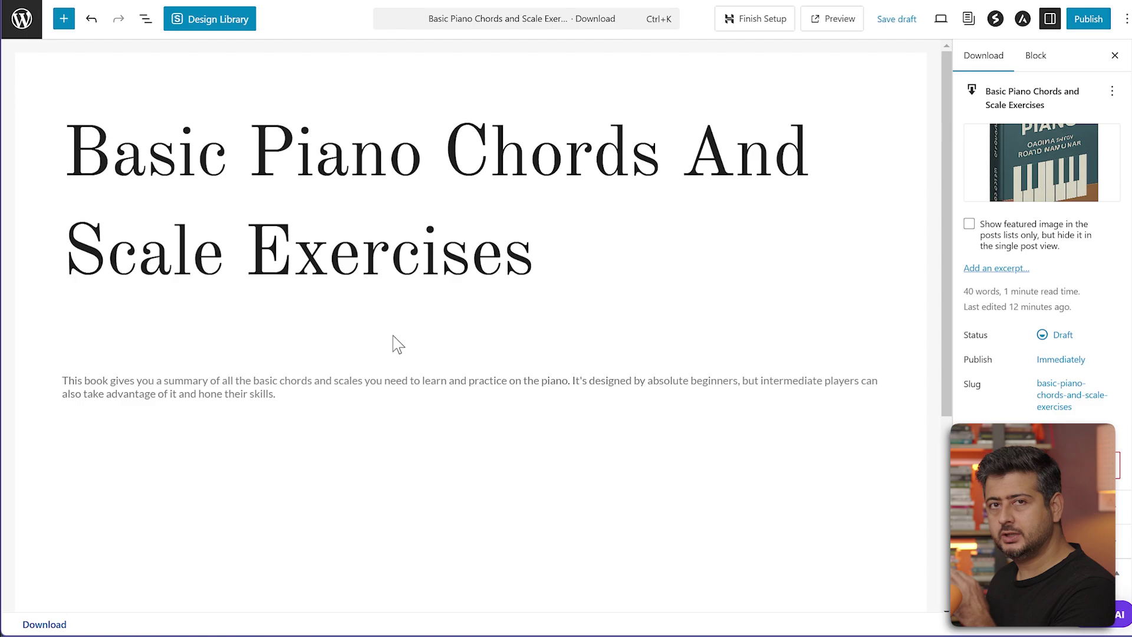
Step: In Download Details, keep the Product Type as Single Product
scroll(391, 344, "down", 5)
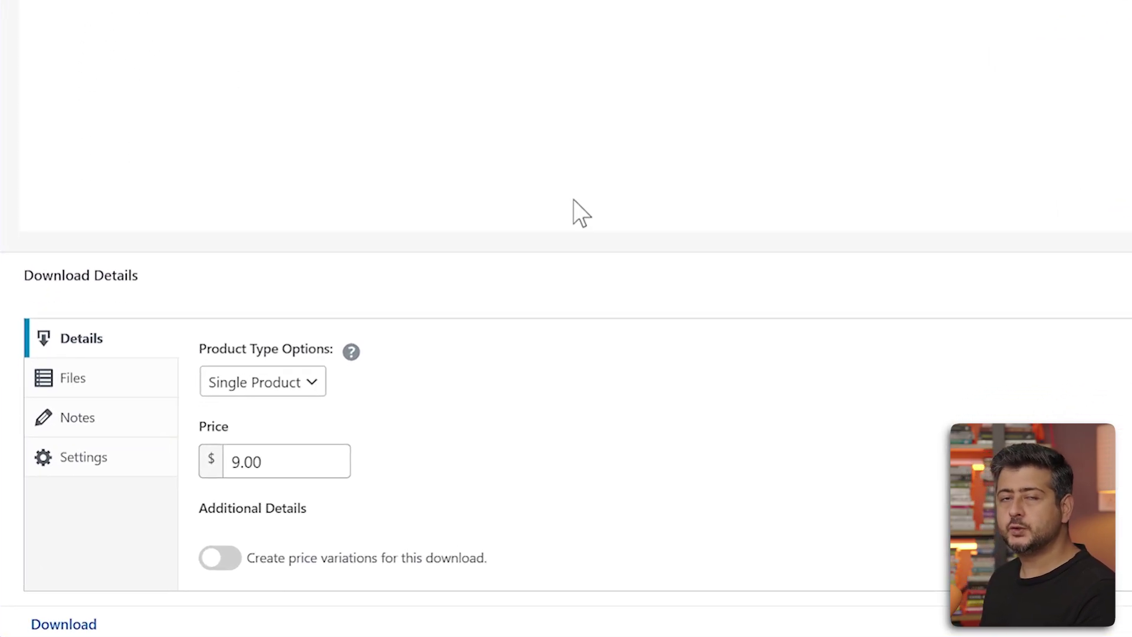
left_click(313, 383)
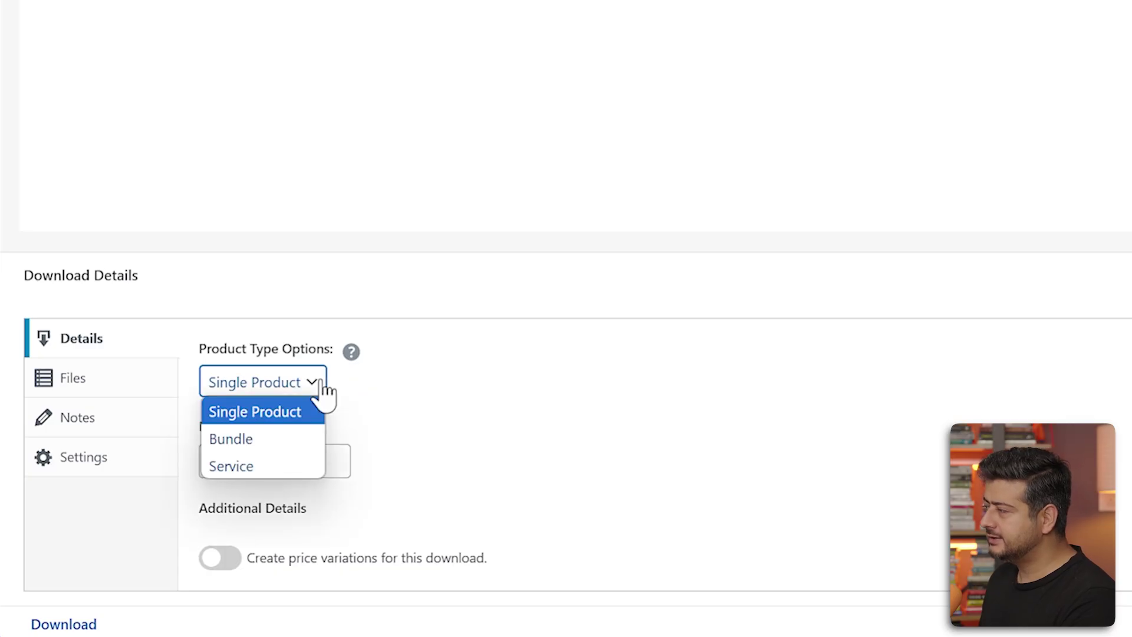
left_click(282, 420)
key("Tab")
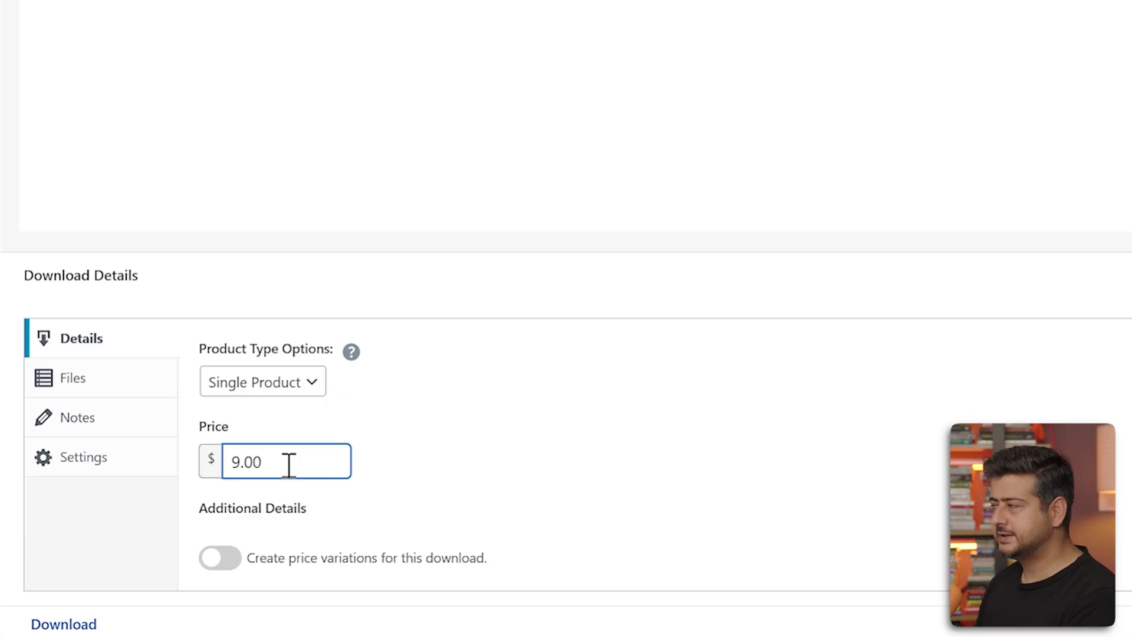
Step: Review the eBook's attached download files, then view its Notes section
left_click(109, 382)
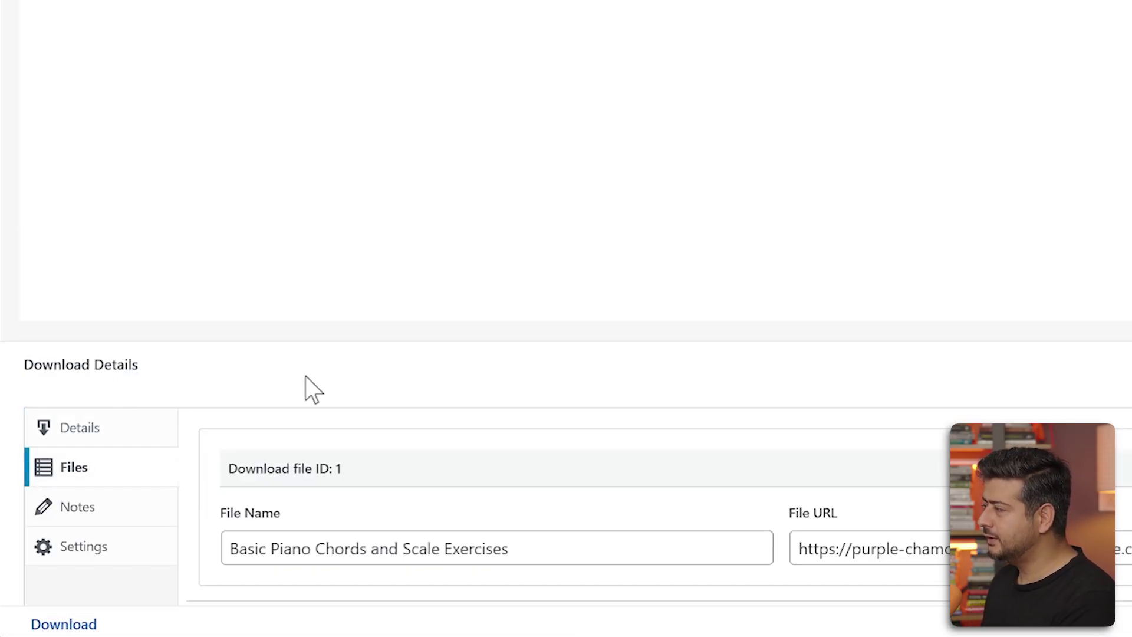
scroll(408, 377, "down", 1)
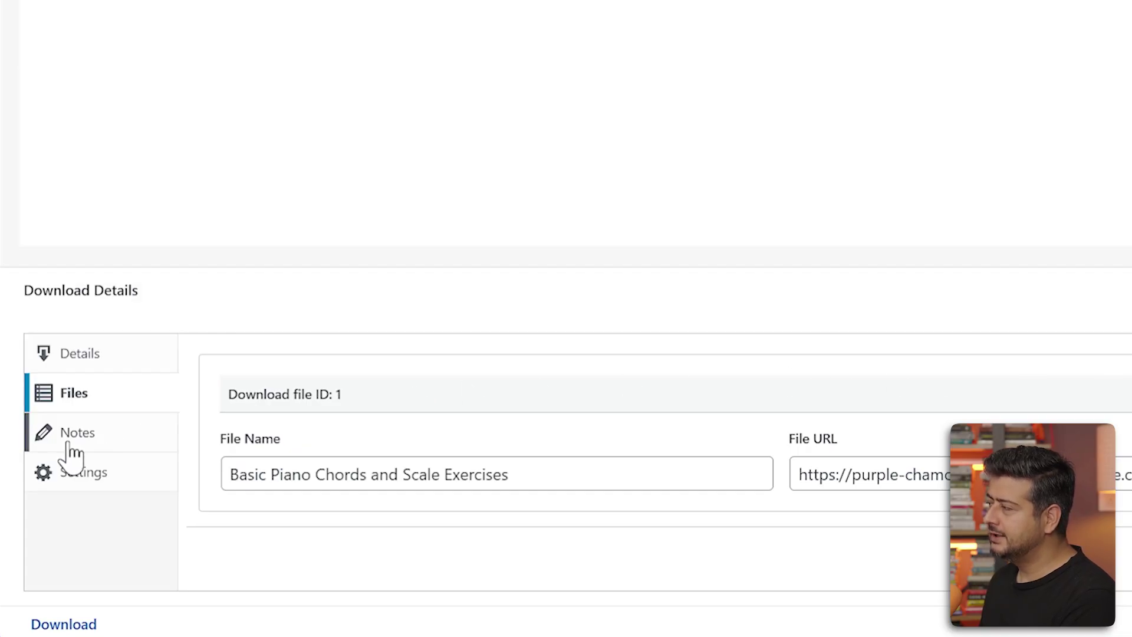
left_click(69, 439)
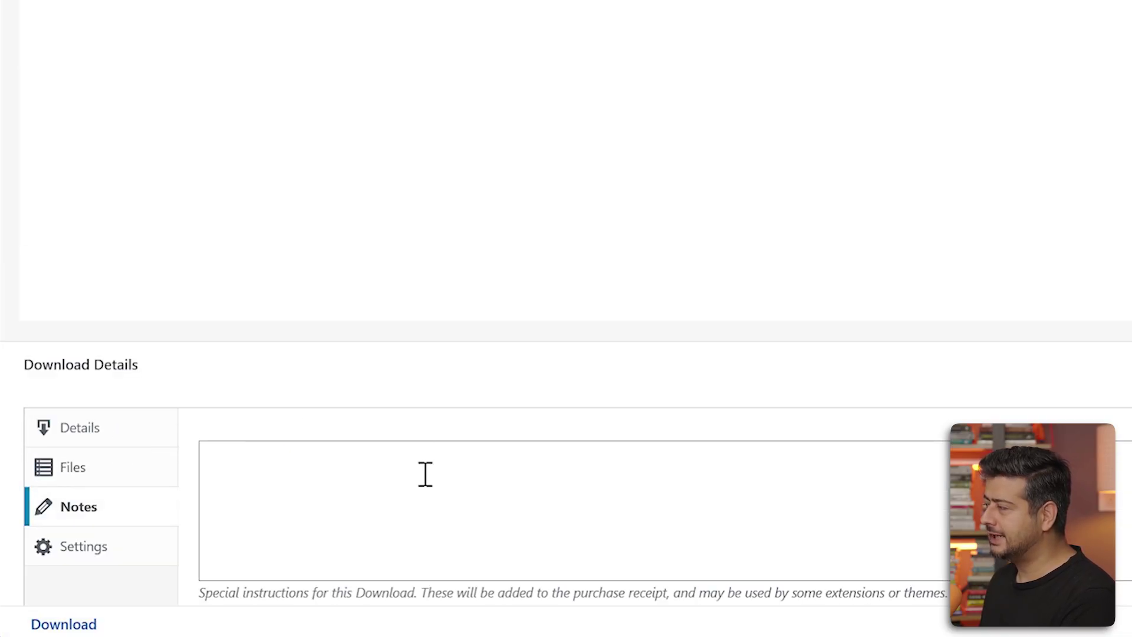
Step: In the download Settings, enter 0 as File Download Limit and keep Refund Status on Default (Refundable)
left_click(97, 540)
scroll(600, 478, "down", 5)
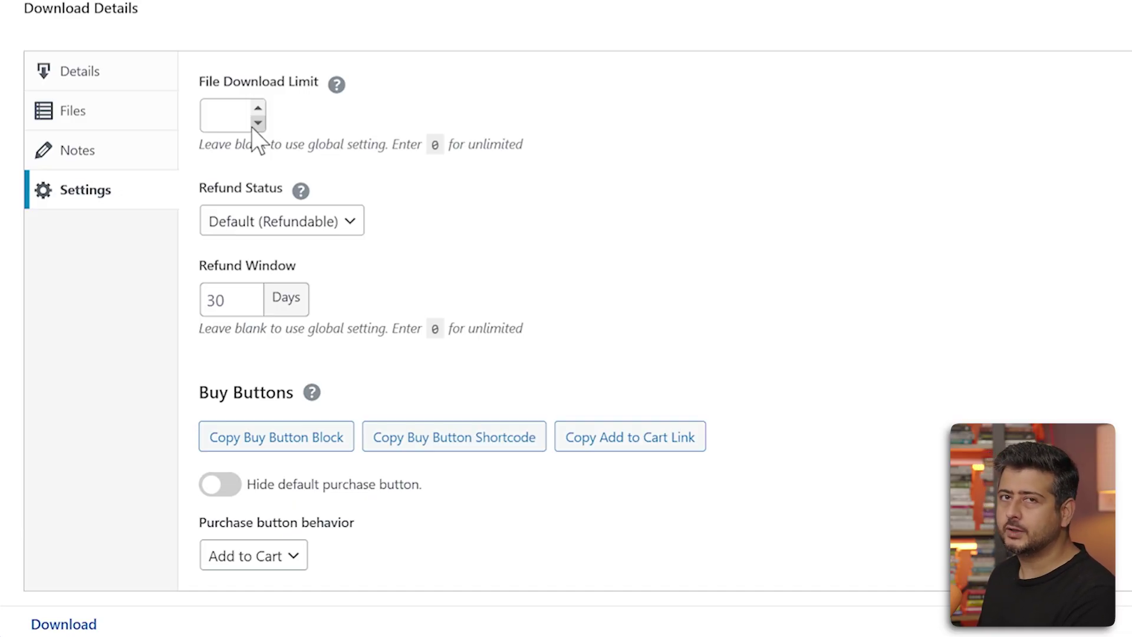
left_click(226, 116)
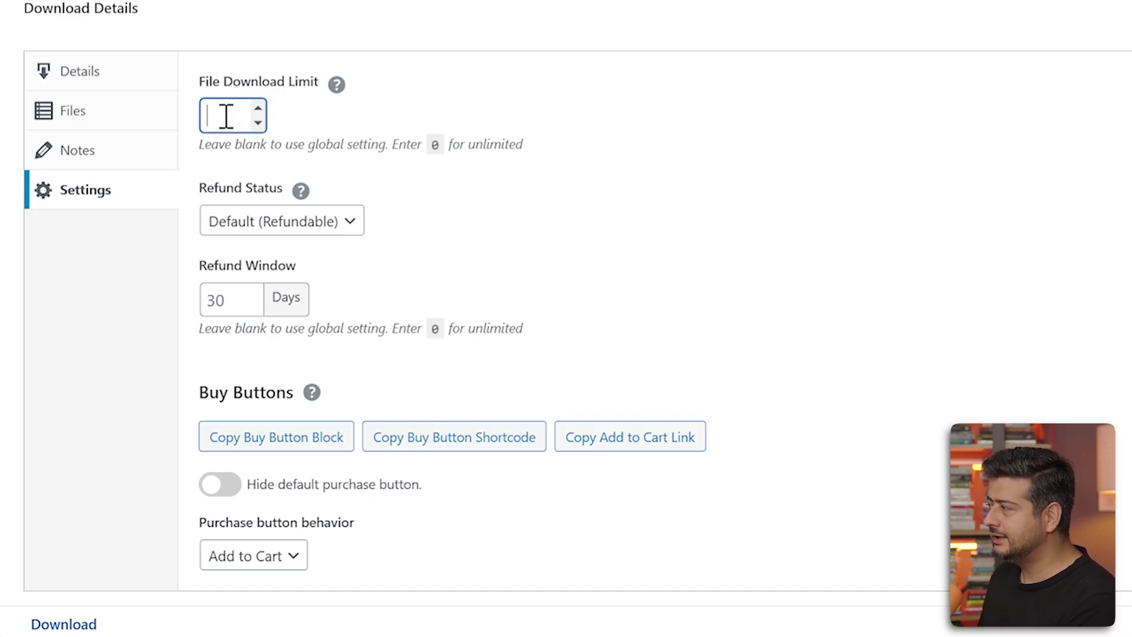
type("0")
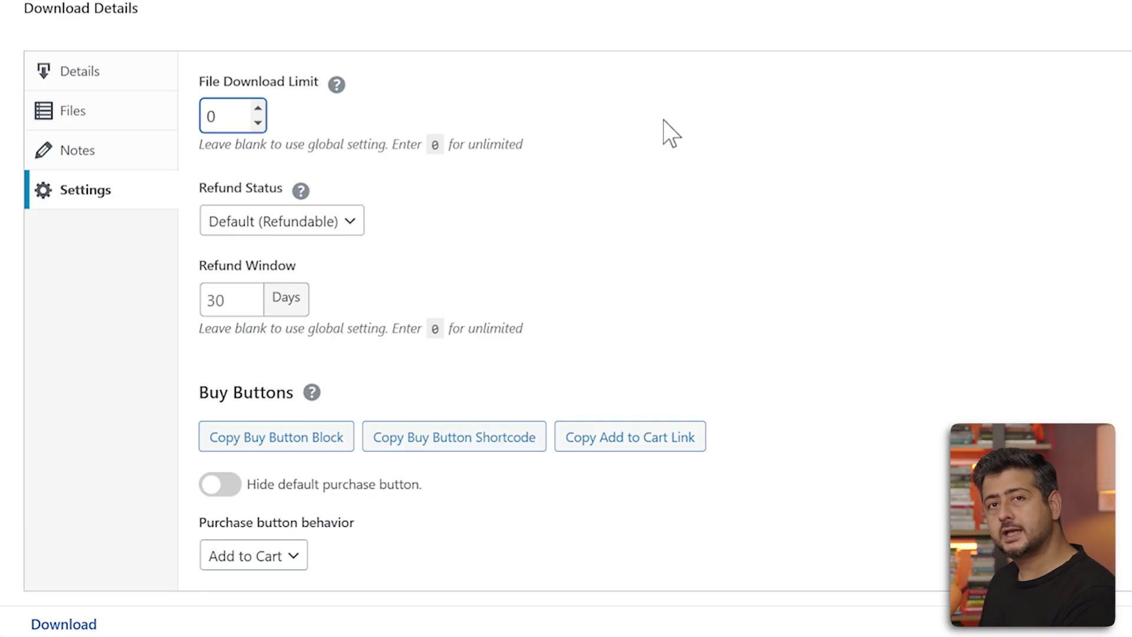
left_click(663, 119)
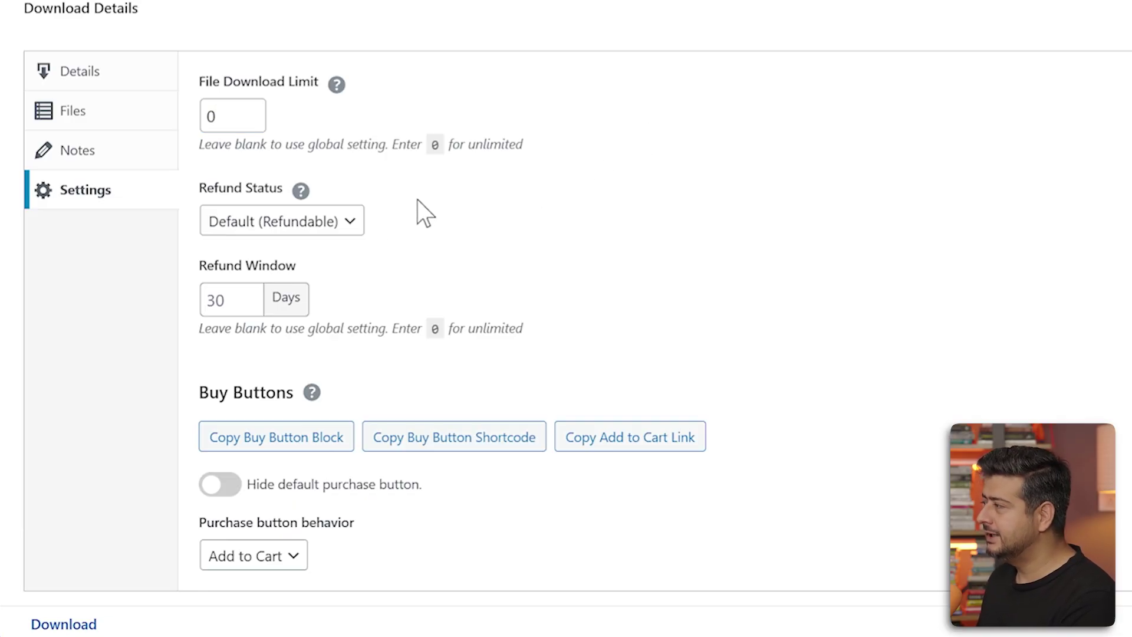
left_click(348, 236)
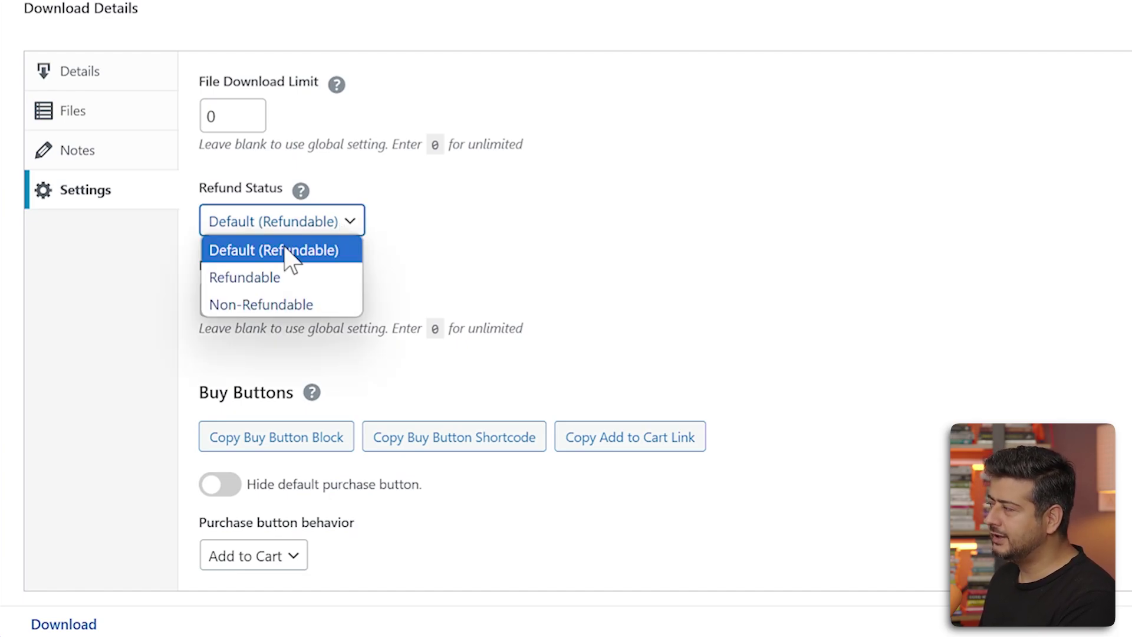
left_click(331, 257)
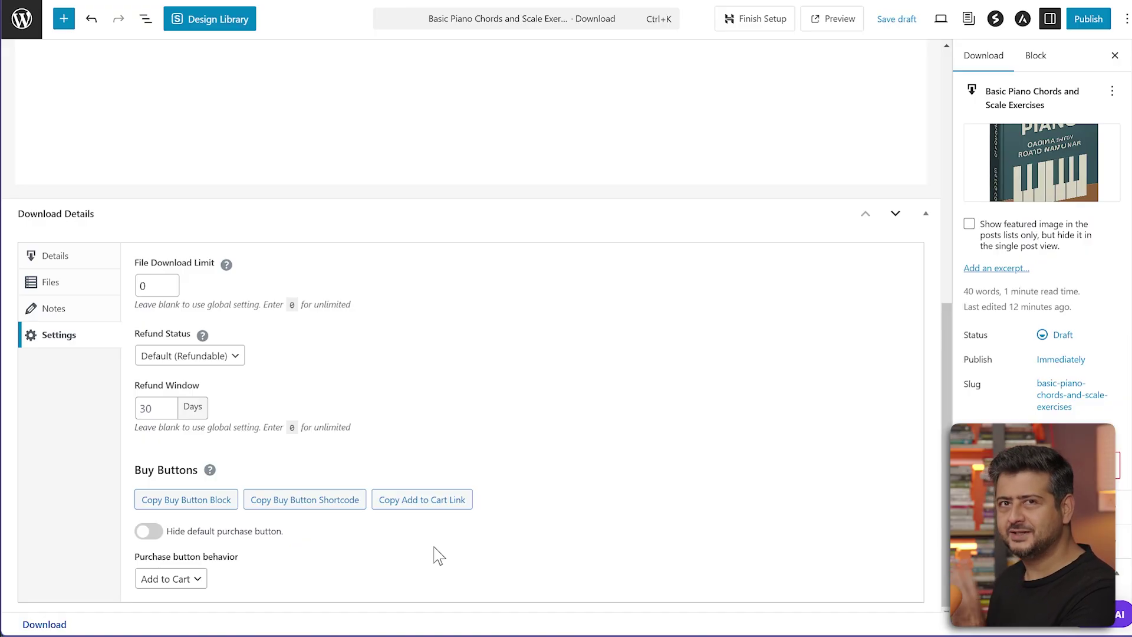
Step: Publish the eBook, add it to the cart with the $9.00 Purchase button, and go to checkout
left_click(1090, 22)
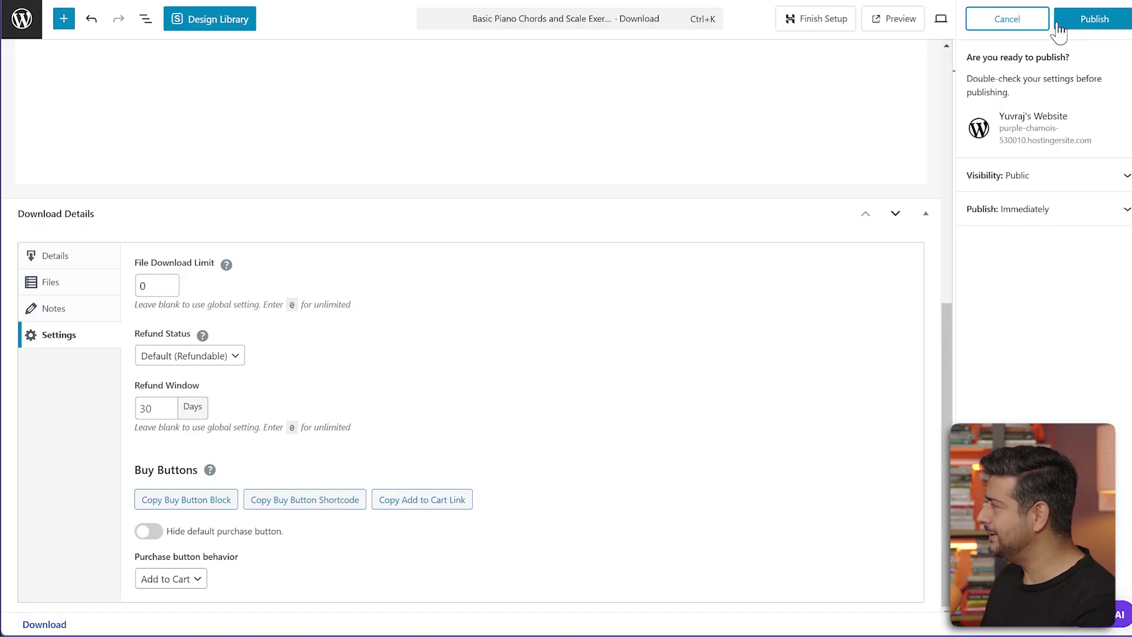
left_click(1096, 23)
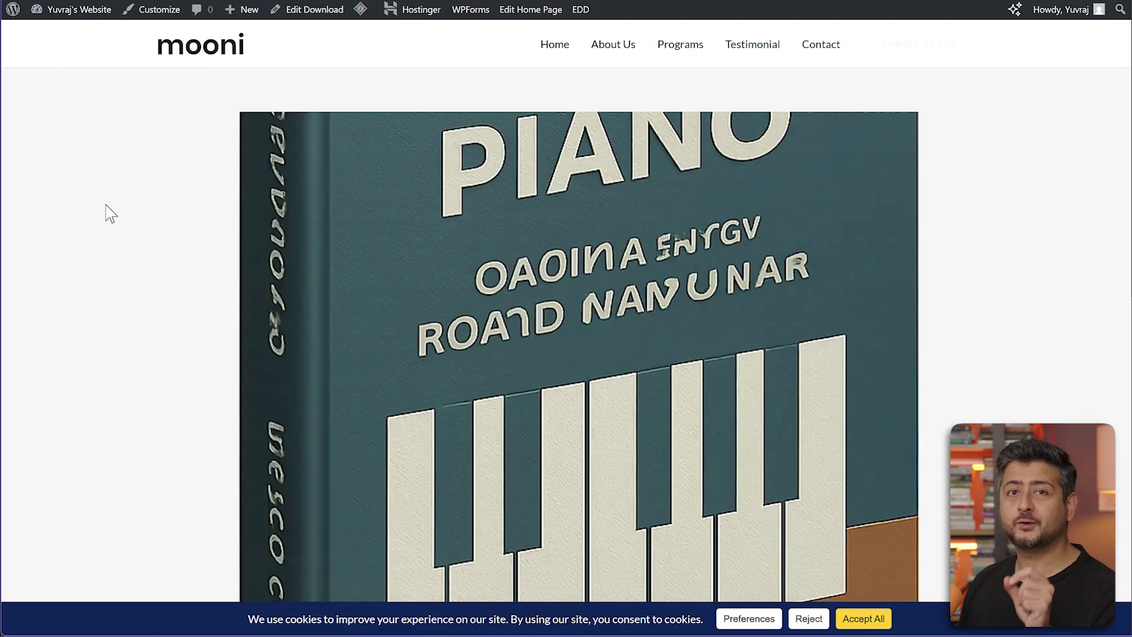
scroll(107, 212, "down", 10)
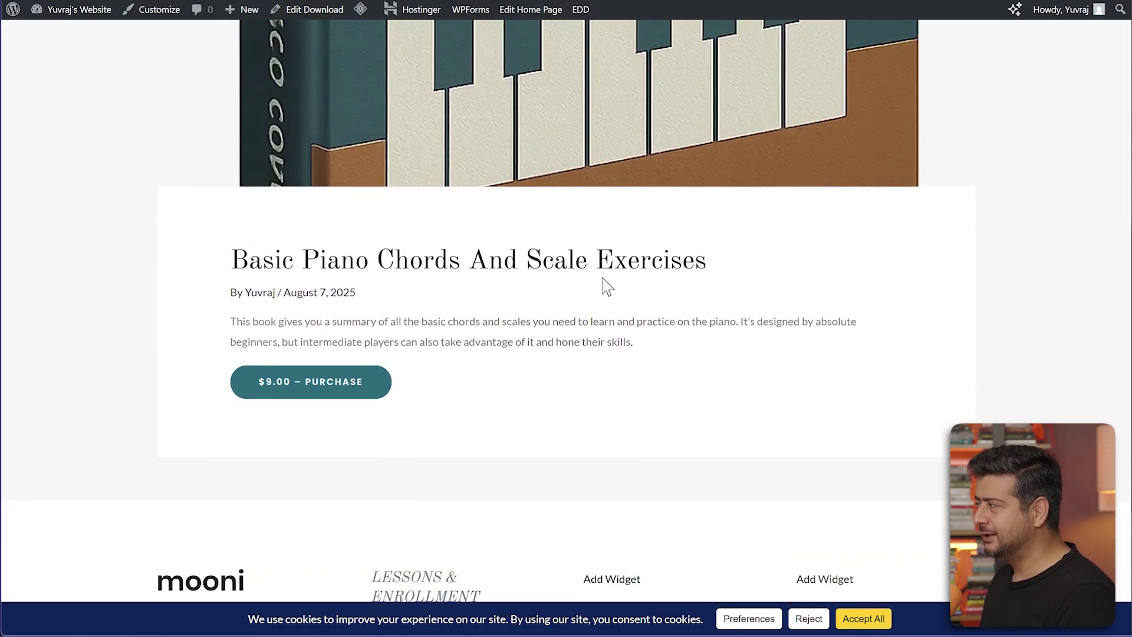
left_click(298, 388)
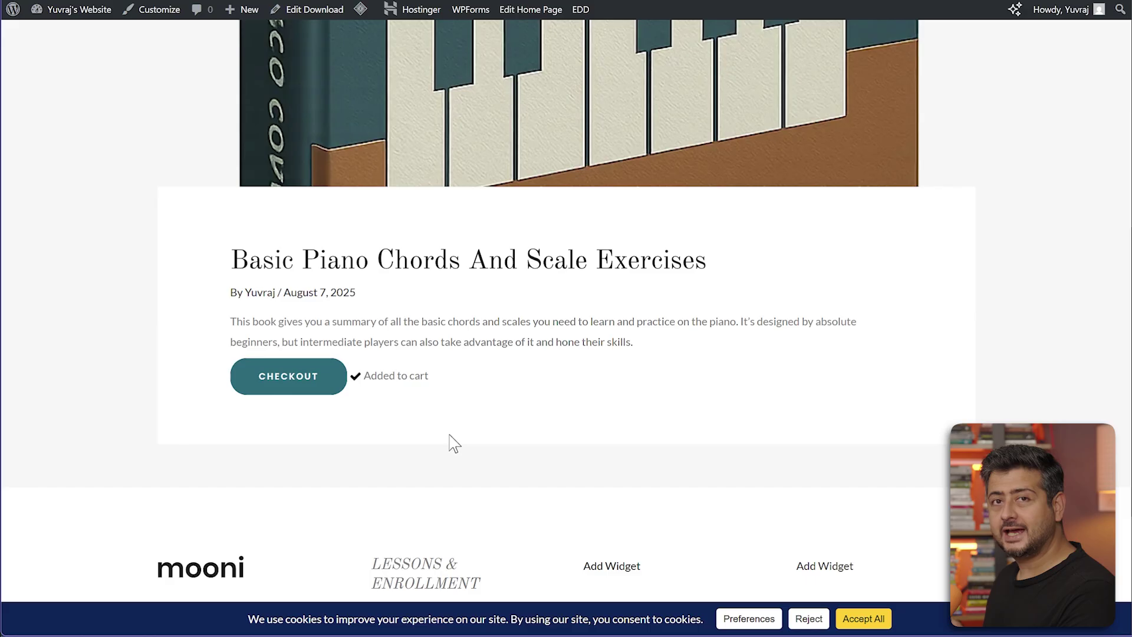
left_click(295, 382)
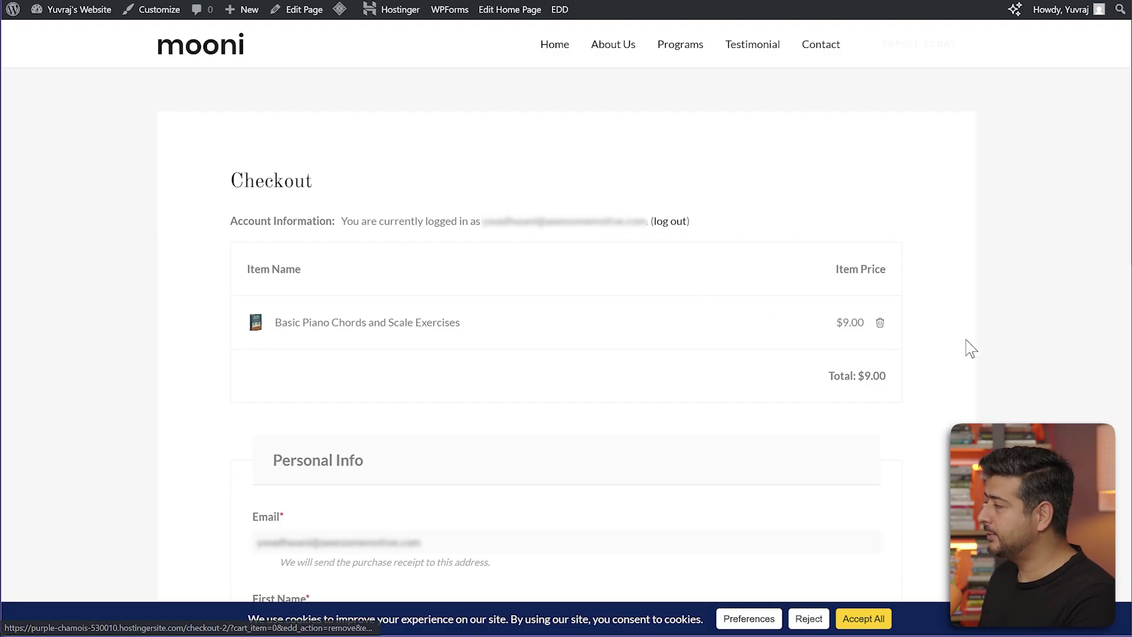
Step: Enter the buyer's first and last name on the checkout form
scroll(968, 346, "down", 7)
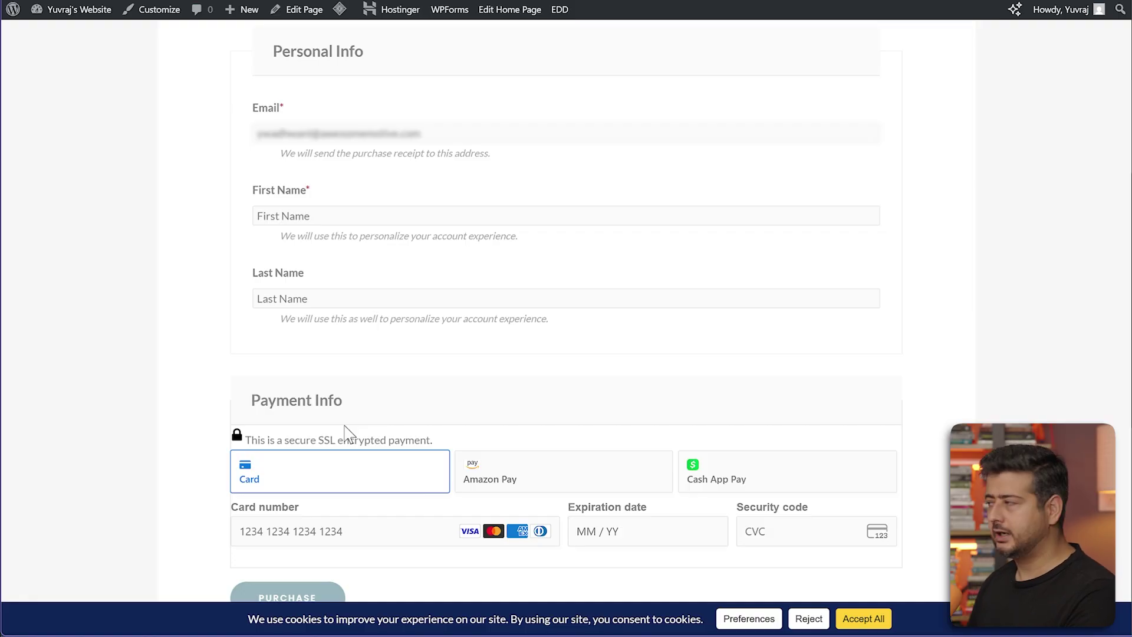
left_click(329, 223)
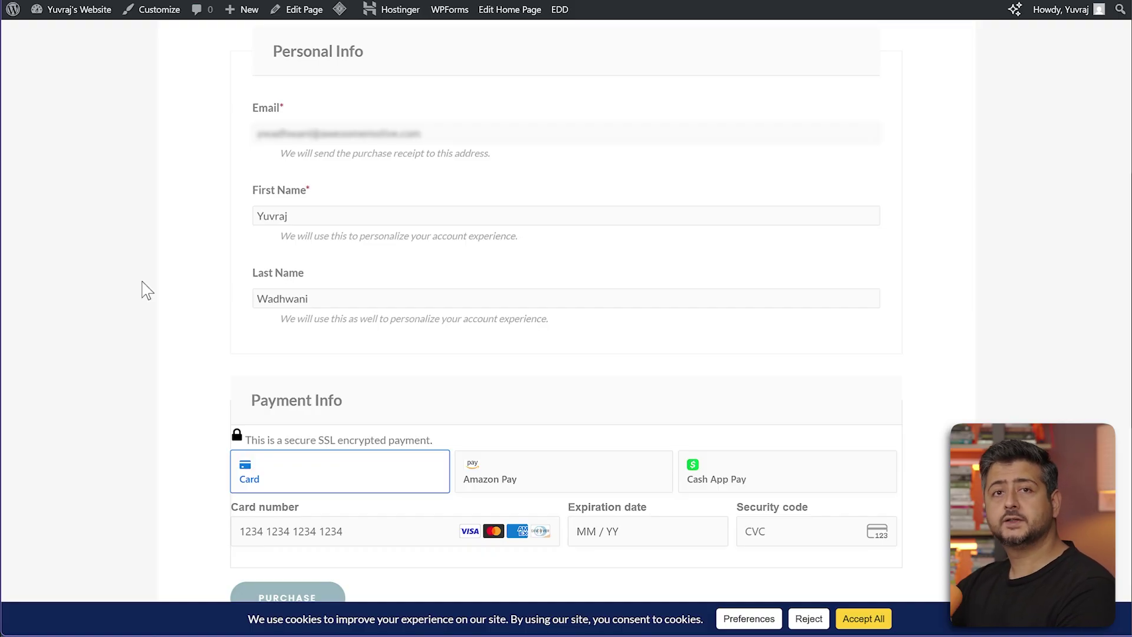
scroll(176, 305, "down", 1)
scroll(176, 309, "down", 2)
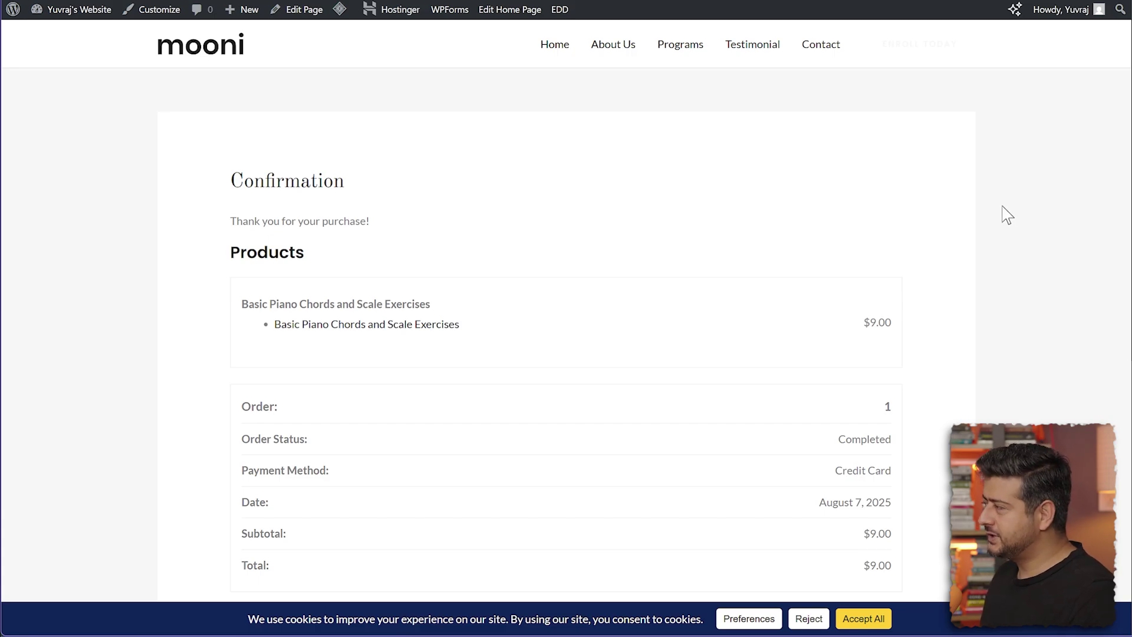
scroll(1006, 215, "down", 1)
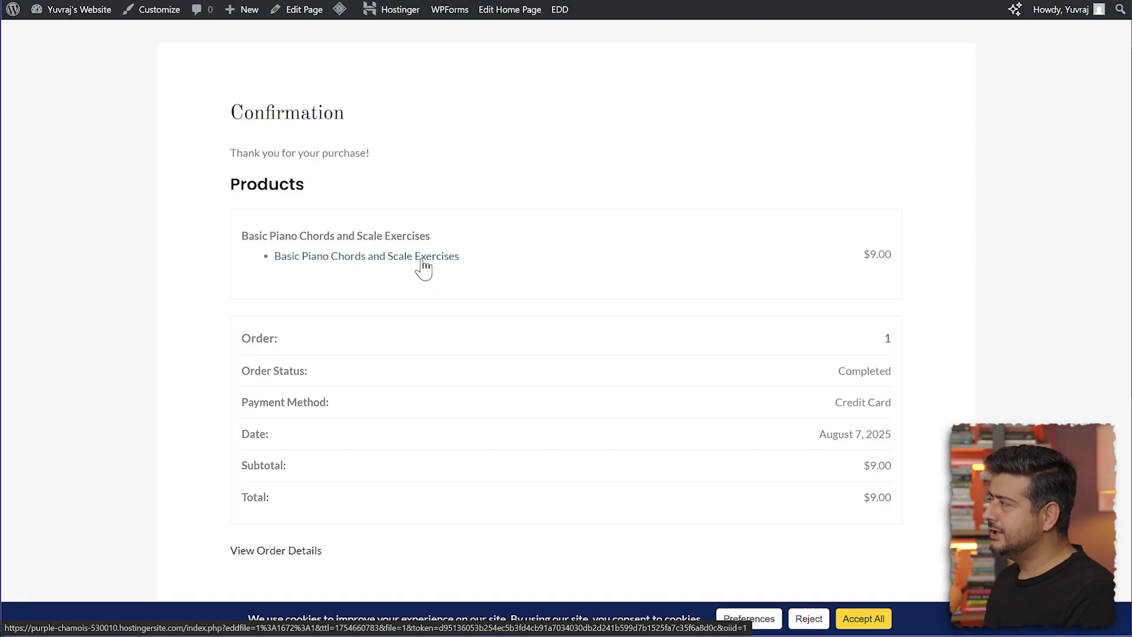
left_click(423, 267)
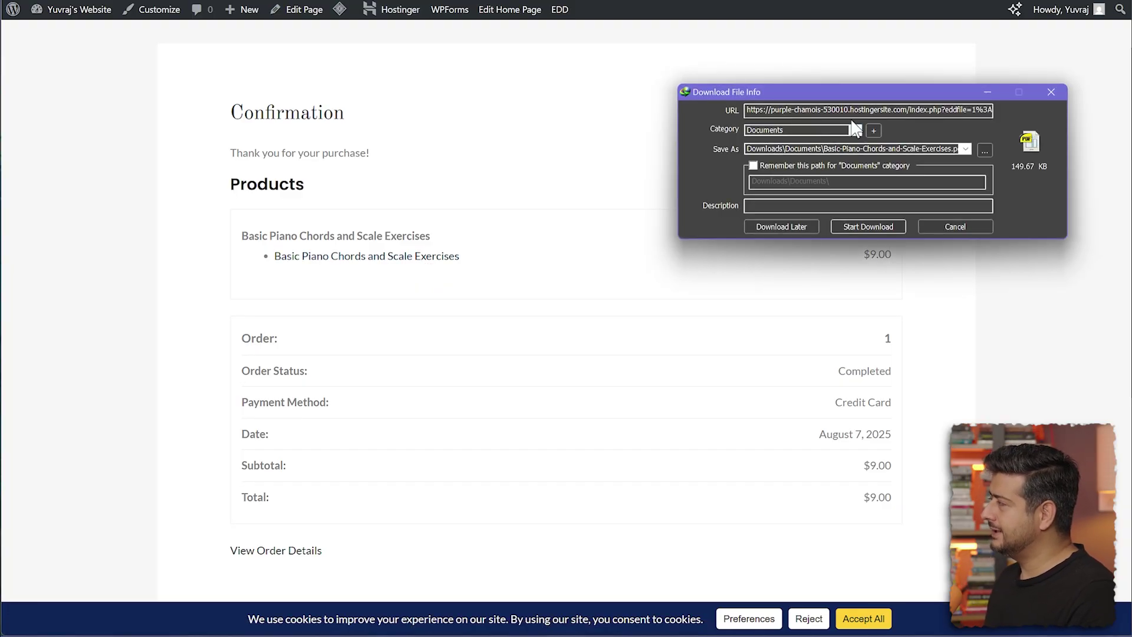
left_click_drag(851, 94, 586, 150)
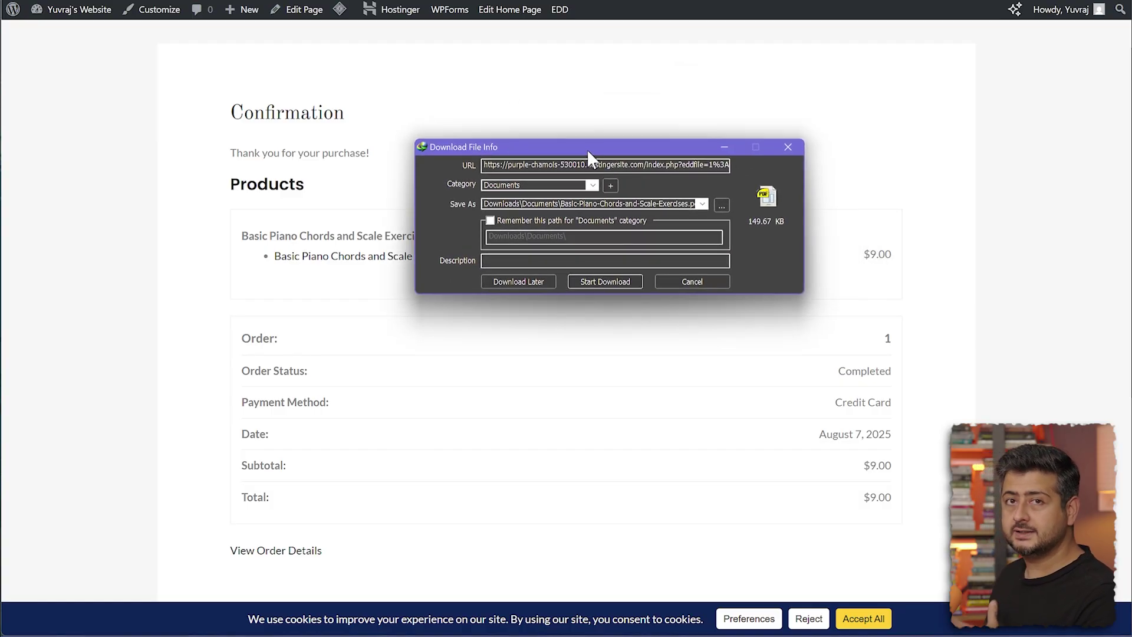
left_click(800, 149)
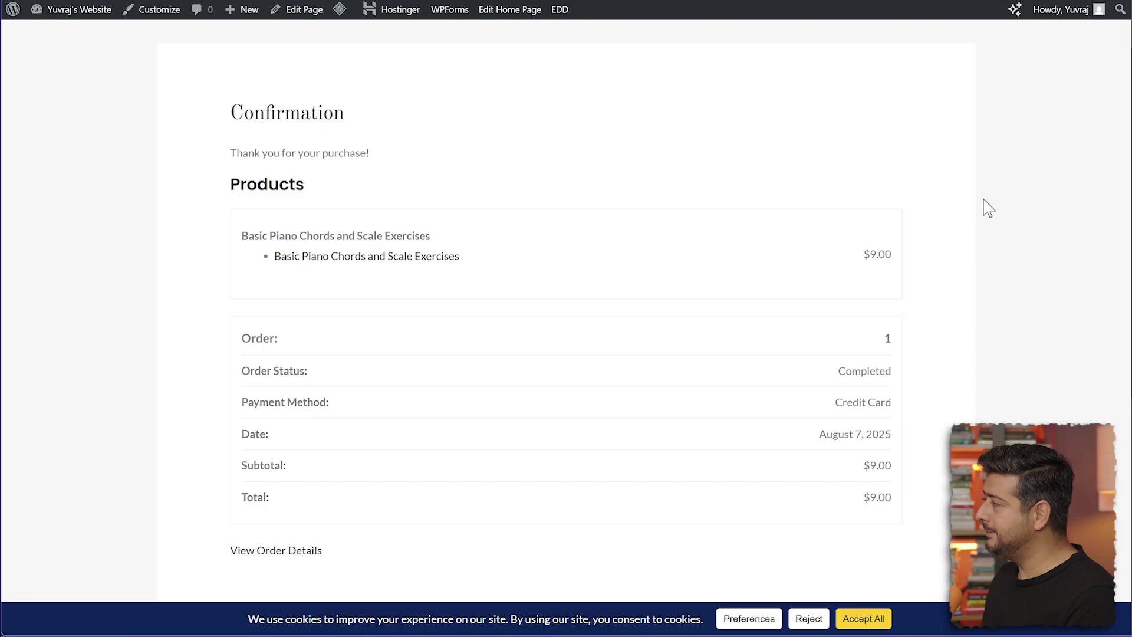
scroll(1047, 247, "down", 3)
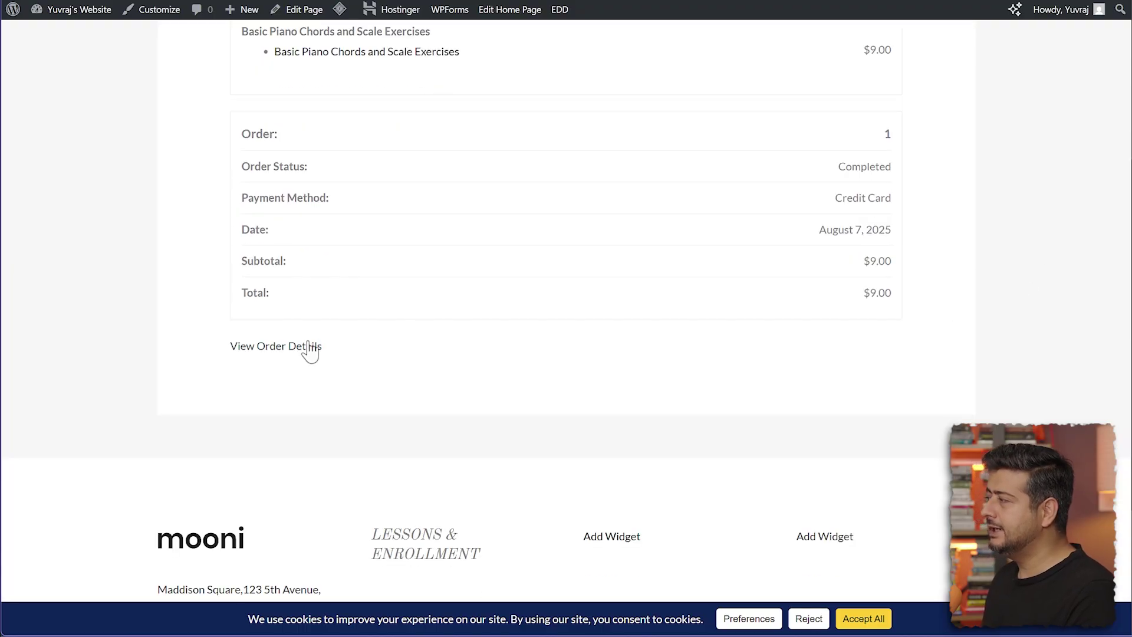